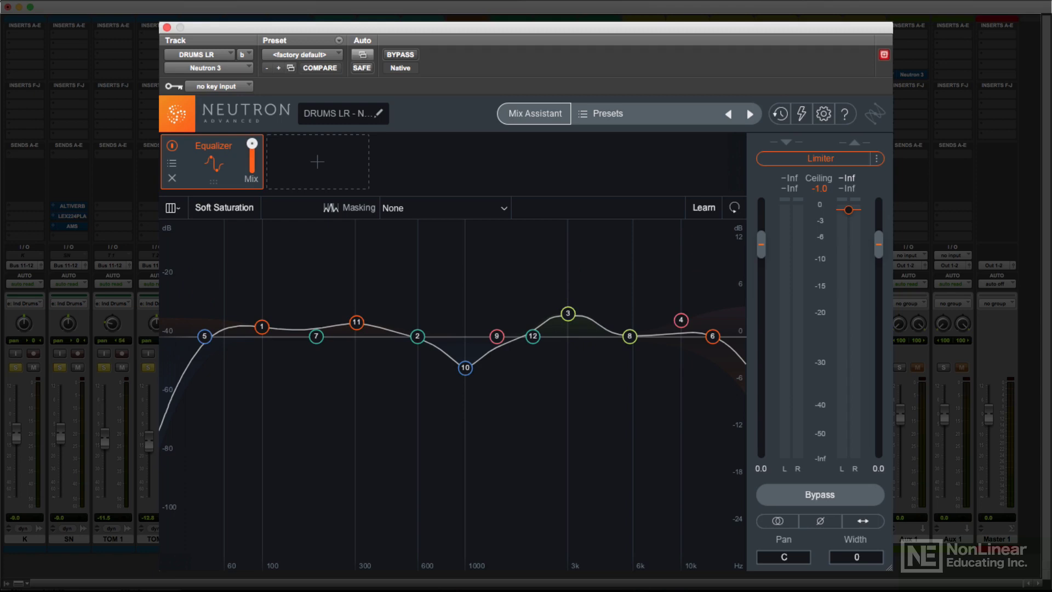
# Step: Audition the drums, then raise band 2 into a broad 4.3 dB boost at 601 Hz, Q 0.4
pyautogui.press('space')
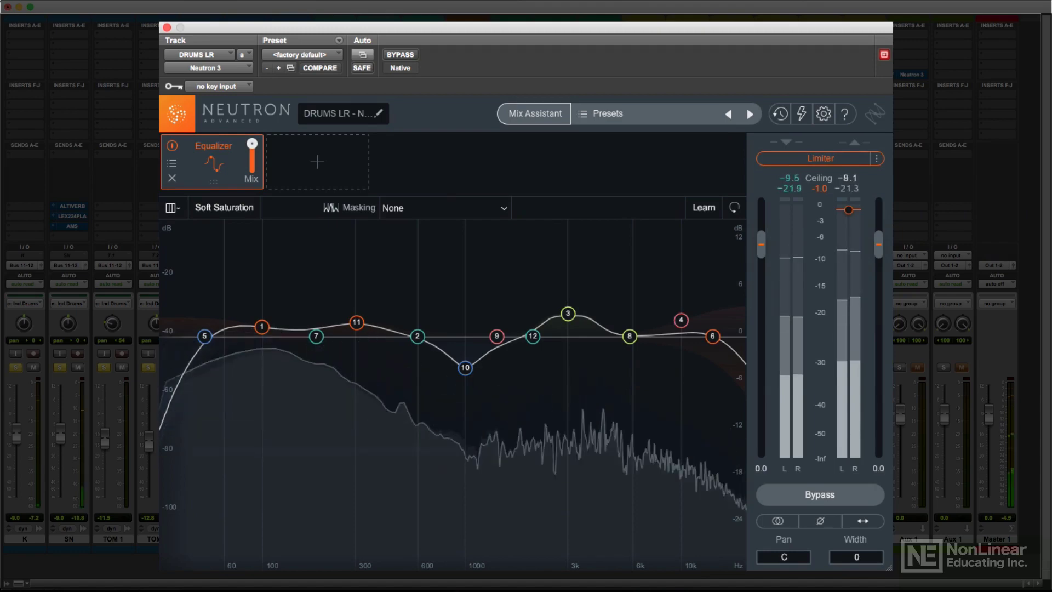
pyautogui.press('space')
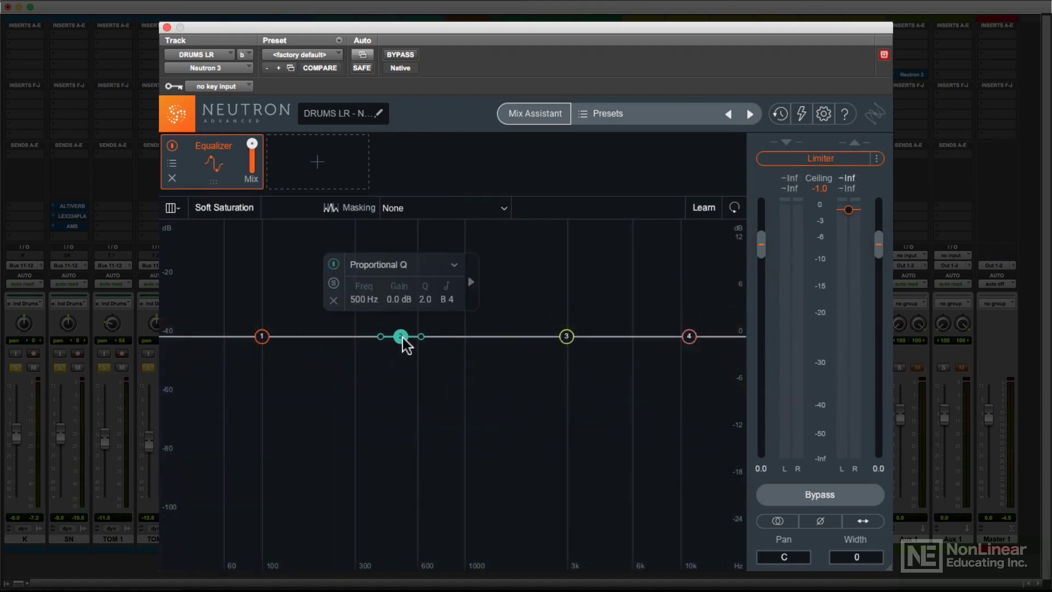
pyautogui.moveTo(402, 336); pyautogui.dragTo(443, 315)
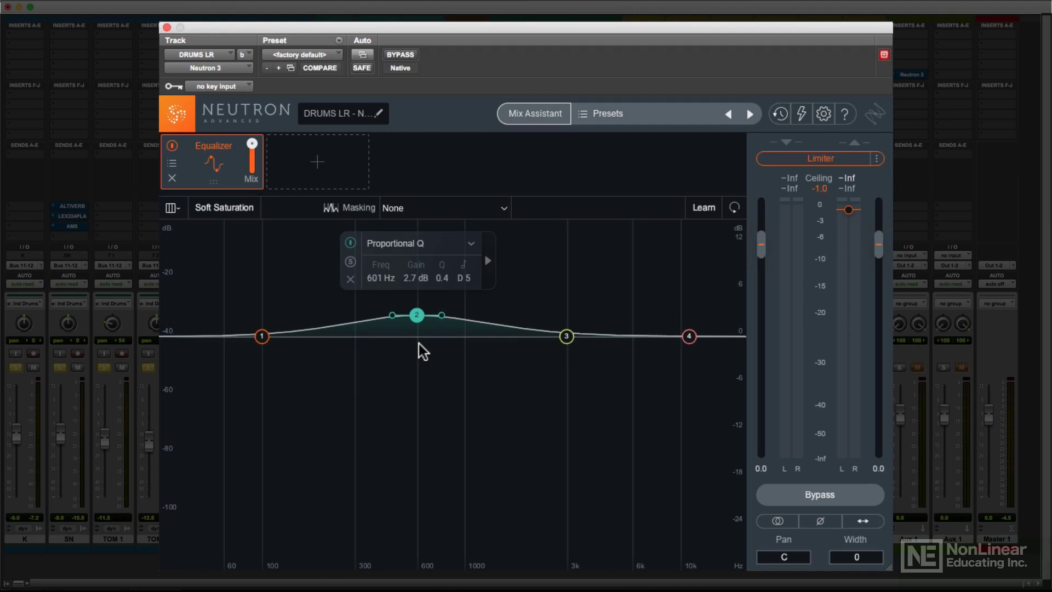
pyautogui.click(418, 343)
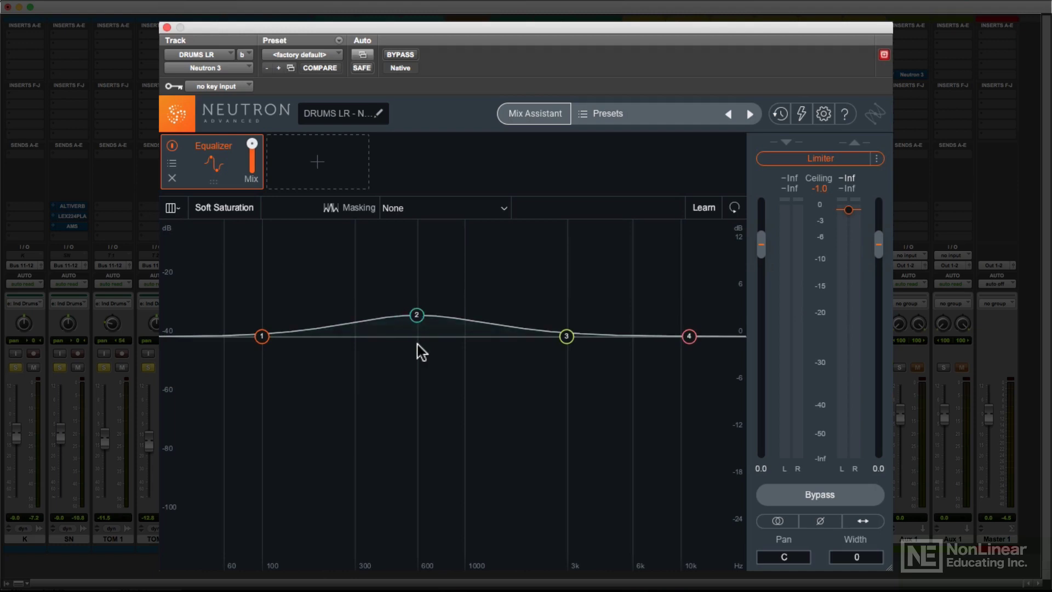
pyautogui.click(418, 316)
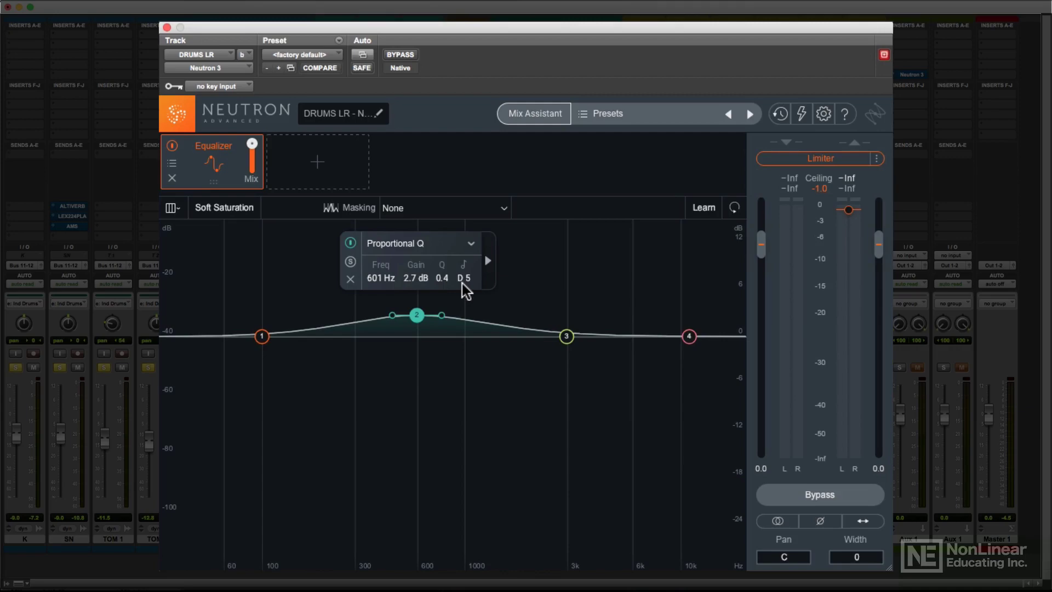
pyautogui.click(417, 345)
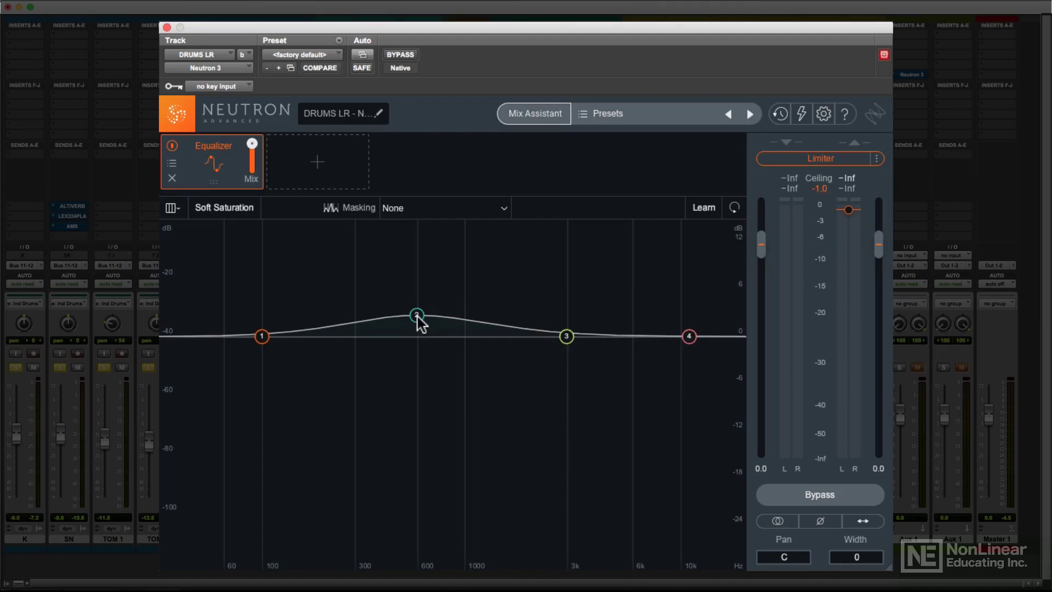
pyautogui.moveTo(417, 315)
pyautogui.mouseDown()
pyautogui.moveTo(418, 293)
pyautogui.moveTo(419, 375)
pyautogui.moveTo(420, 303)
pyautogui.moveTo(328, 311)
pyautogui.moveTo(429, 305)
pyautogui.mouseUp()
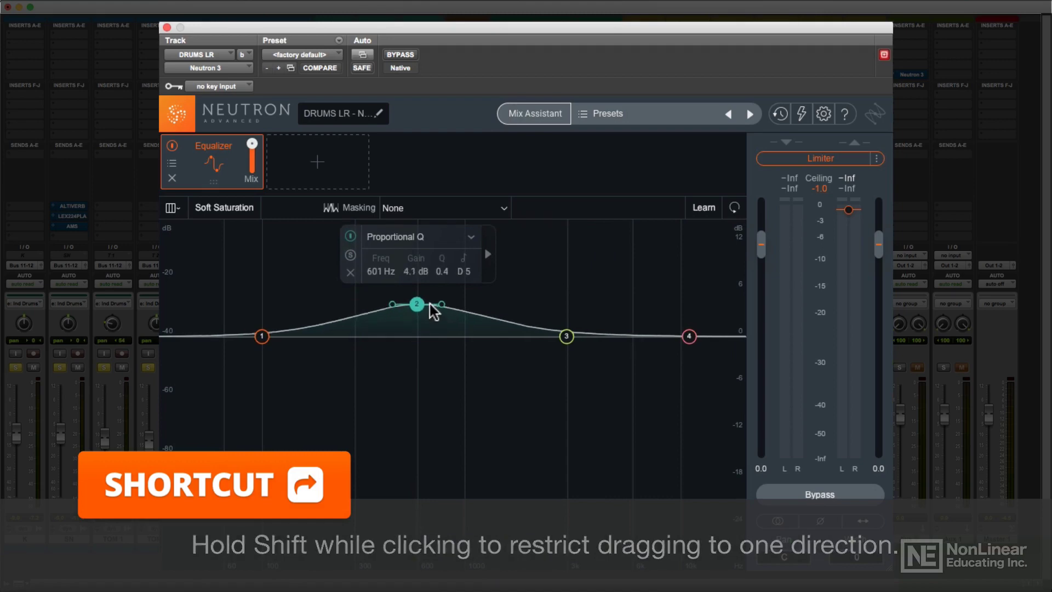
# Step: Move bands 2 and 3 together, turning band 3 into a cut
pyautogui.click(566, 336)
pyautogui.keyDown('super'); pyautogui.click(417, 302); pyautogui.keyUp('super')
pyautogui.moveTo(416, 293); pyautogui.dragTo(415, 316)
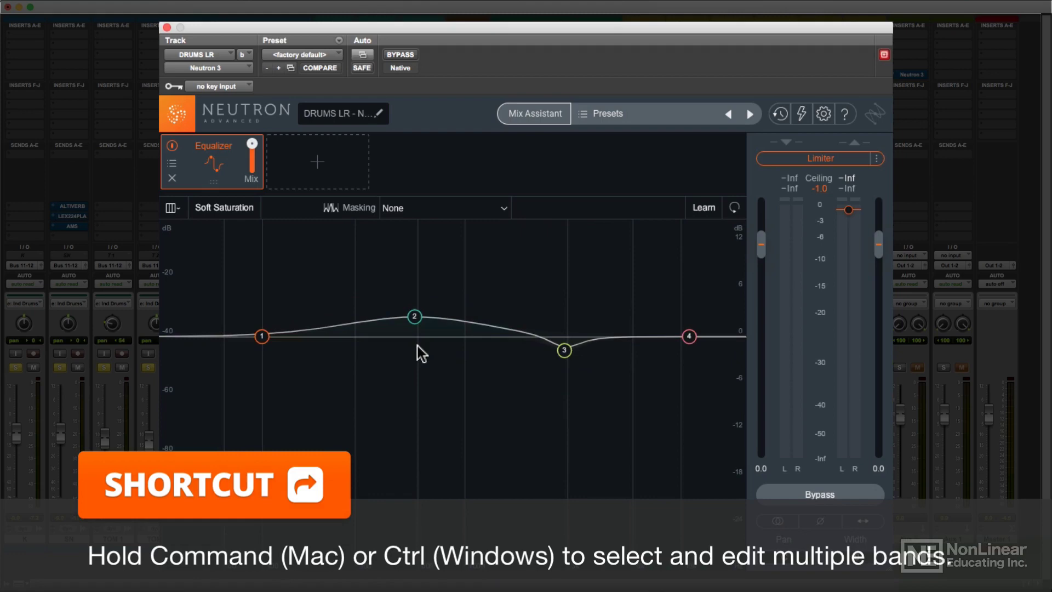
# Step: Solo band 2, then band 3, during playback to hear each alone
pyautogui.press('space')
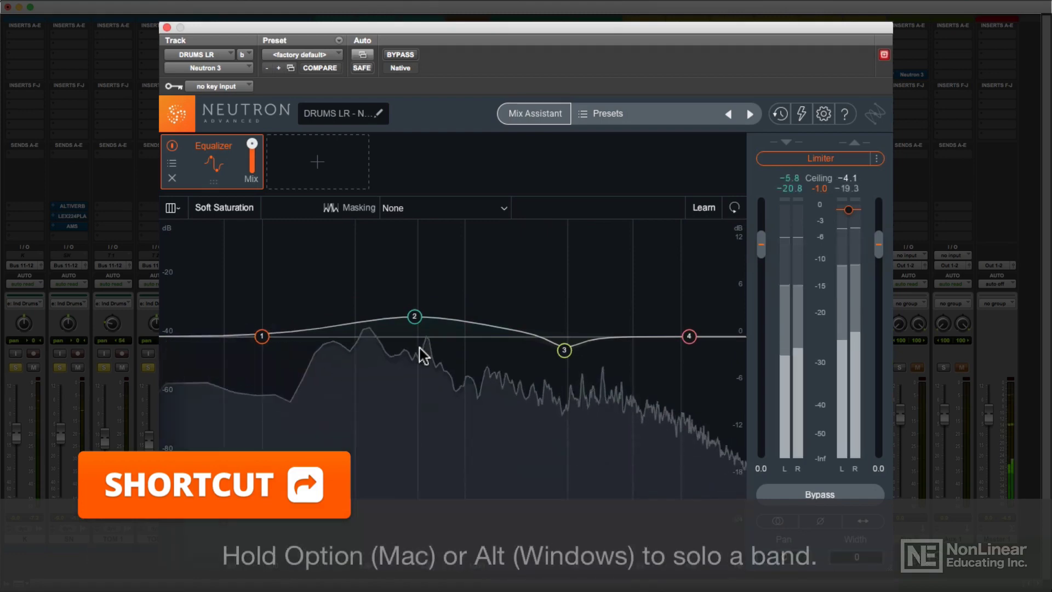
pyautogui.keyDown('alt'); pyautogui.click(417, 325); pyautogui.keyUp('alt')
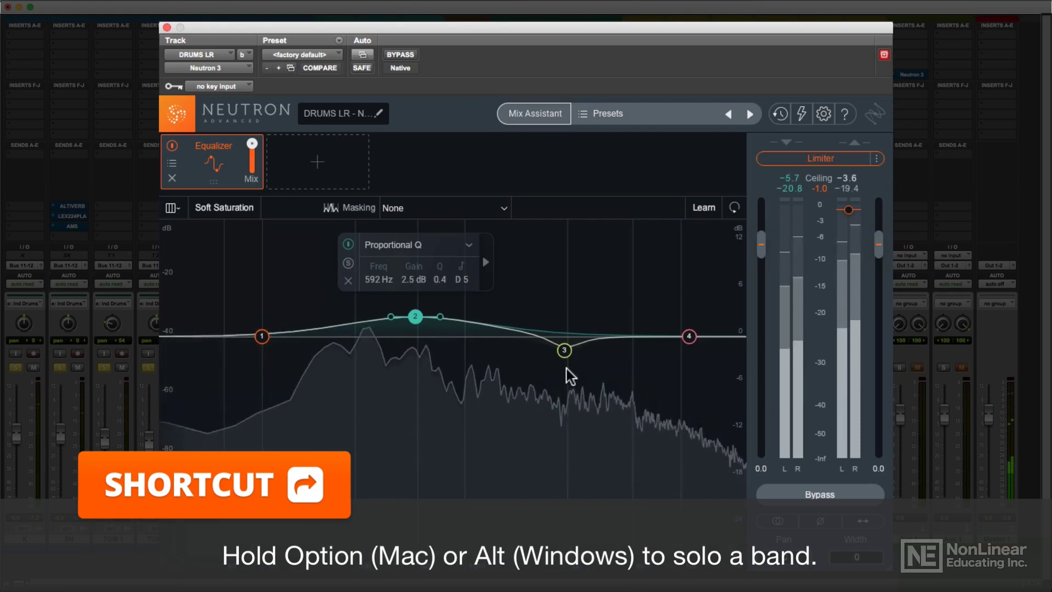
pyautogui.keyDown('alt'); pyautogui.click(565, 352); pyautogui.keyUp('alt')
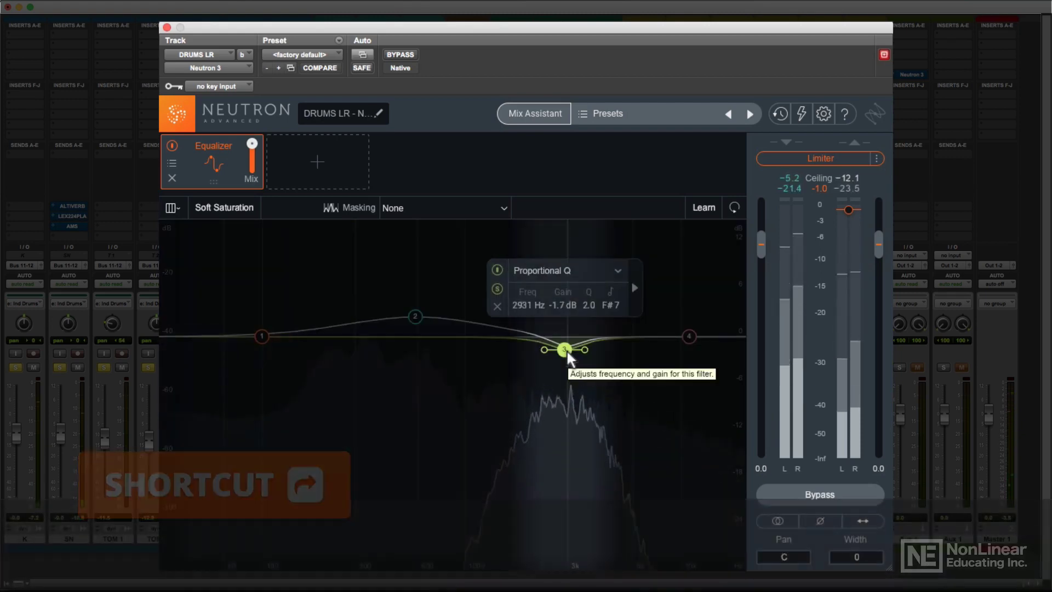
pyautogui.click(416, 319)
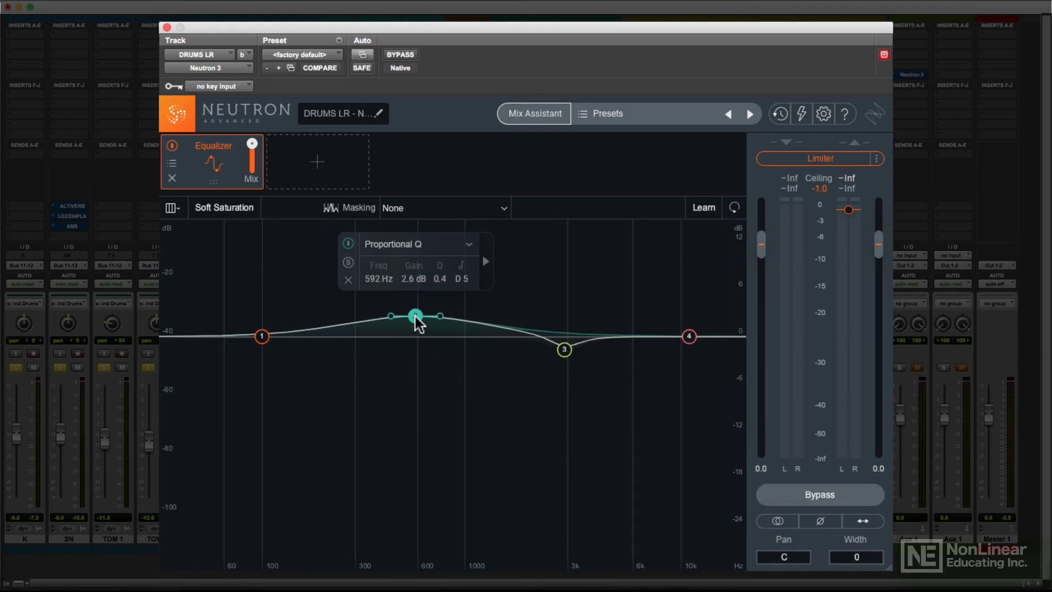
# Step: Edit band 2's gain, reset bands 2 and 3 flat, then make band 2 a 9 dB peak at 500 Hz
pyautogui.doubleClick(413, 278)
pyautogui.press('Return')
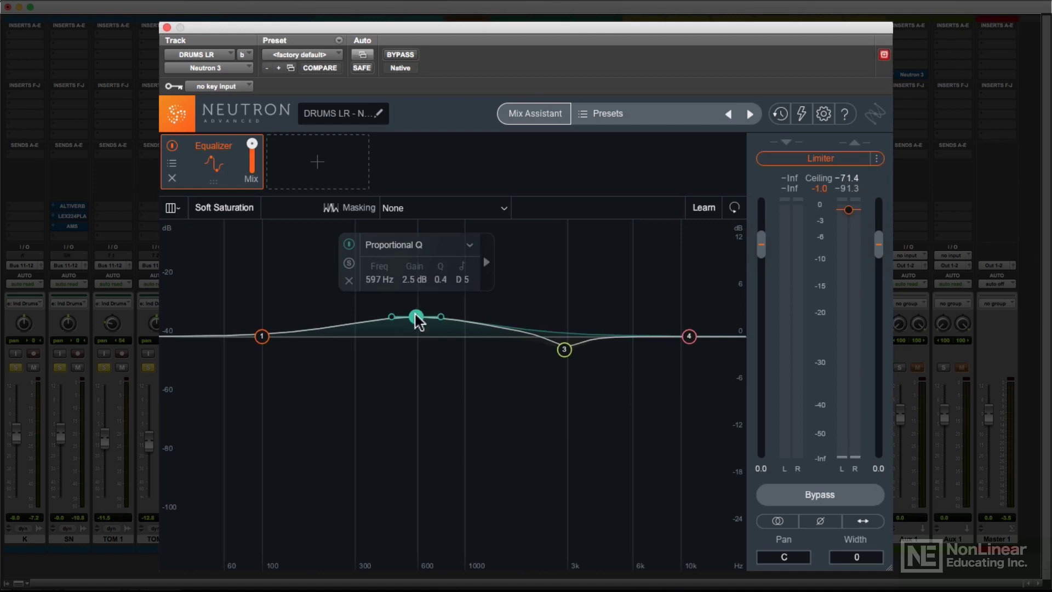
pyautogui.doubleClick(415, 317)
pyautogui.doubleClick(564, 349)
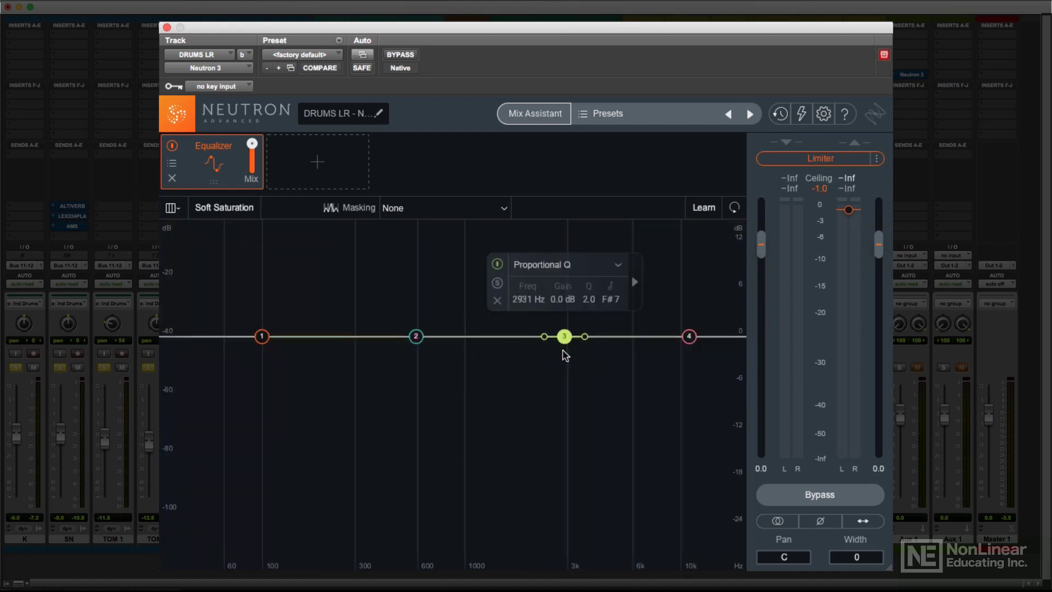
pyautogui.moveTo(400, 336); pyautogui.dragTo(401, 266)
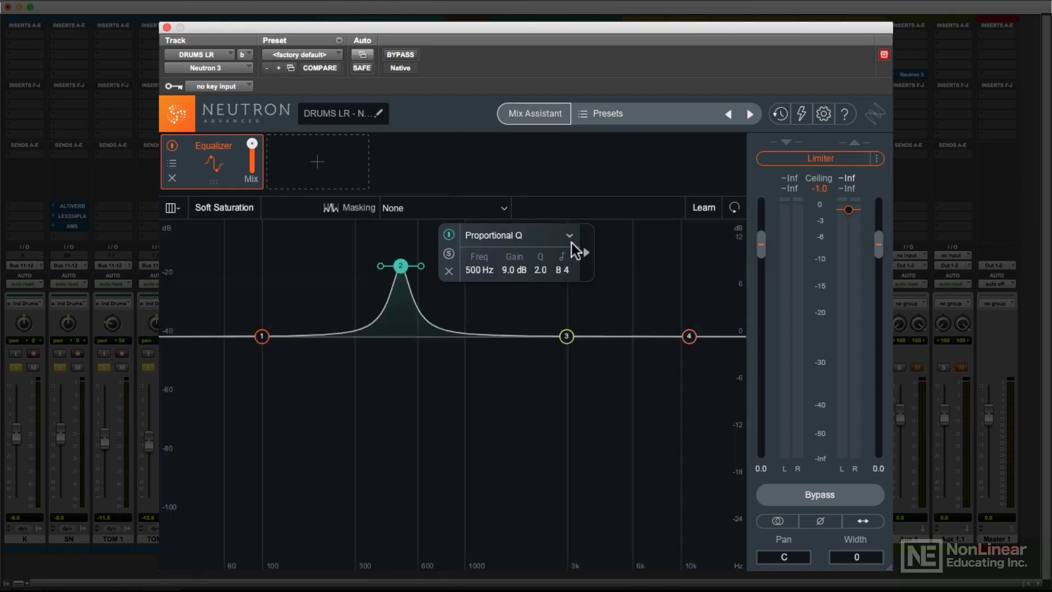
# Step: Try band 2's filter shapes, switching it to Bell and then Band Shelf
pyautogui.click(571, 240)
pyautogui.moveTo(546, 252)
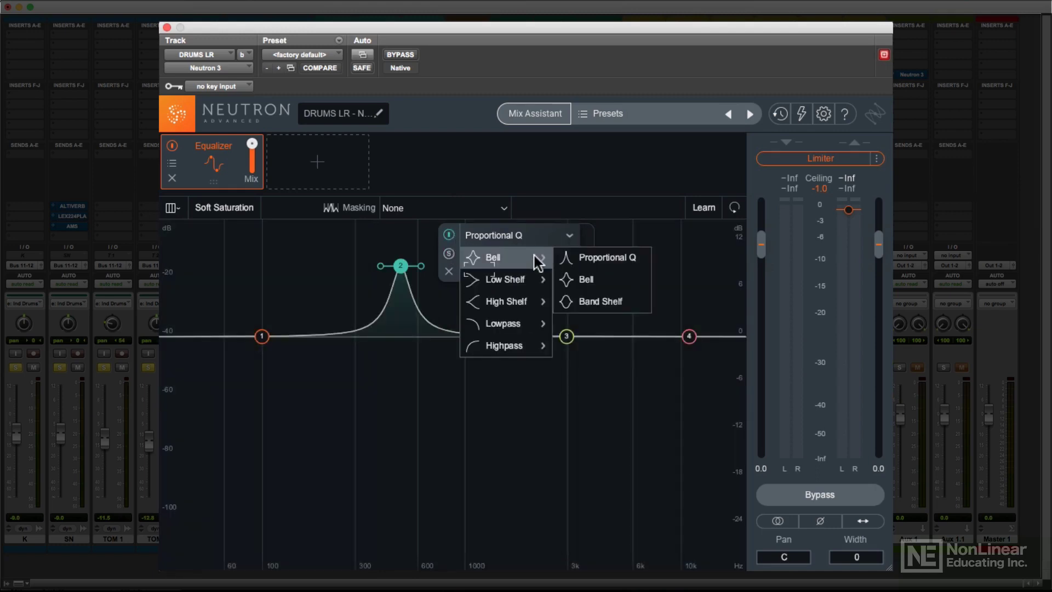
pyautogui.moveTo(526, 328)
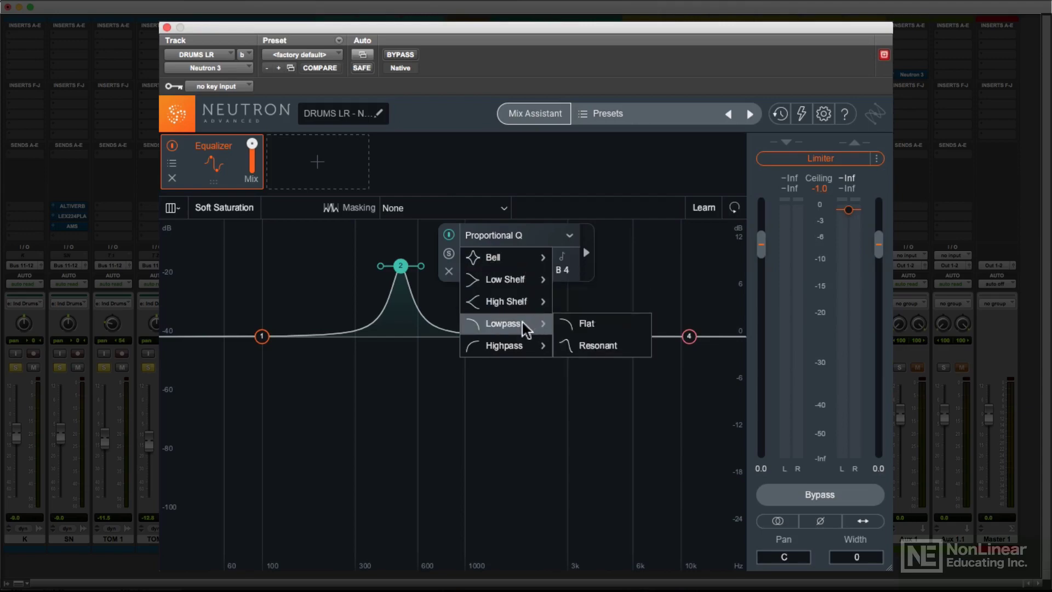
pyautogui.moveTo(520, 351)
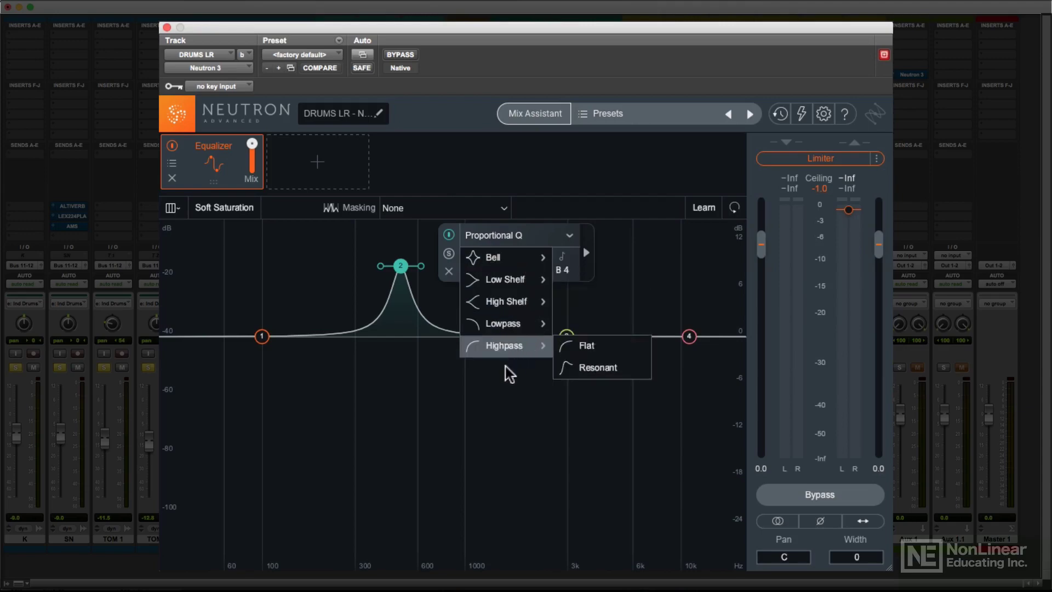
pyautogui.click(505, 367)
pyautogui.click(571, 239)
pyautogui.moveTo(537, 265)
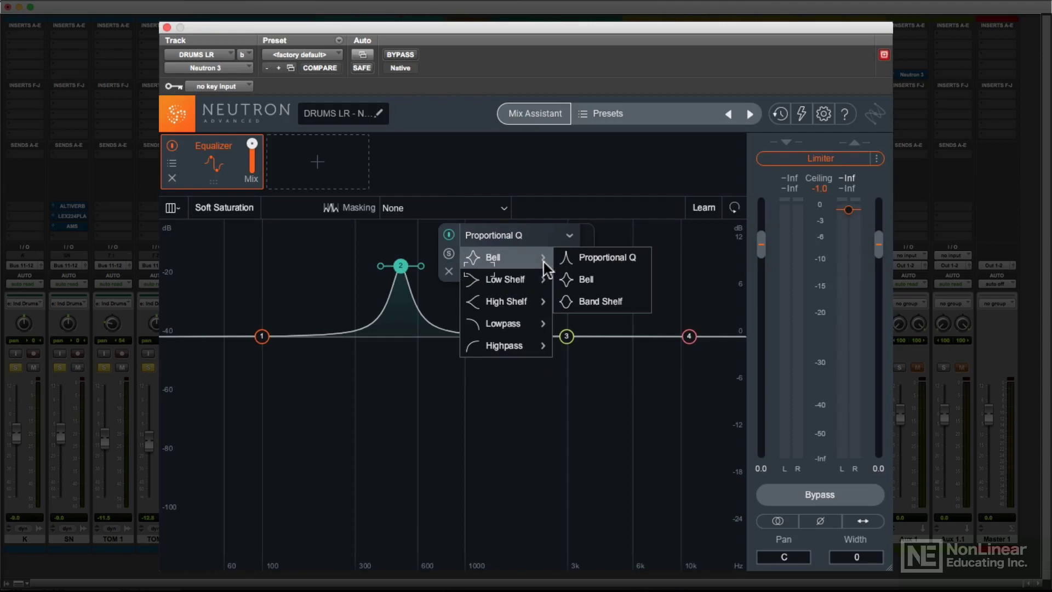
pyautogui.click(586, 279)
pyautogui.click(570, 236)
pyautogui.moveTo(528, 255)
pyautogui.click(598, 301)
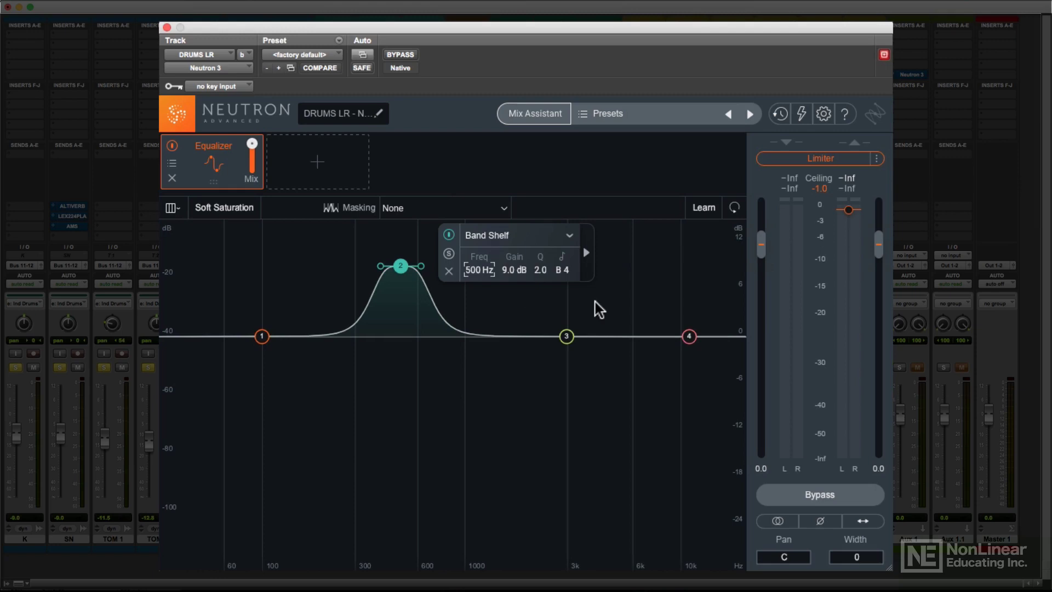
pyautogui.click(536, 300)
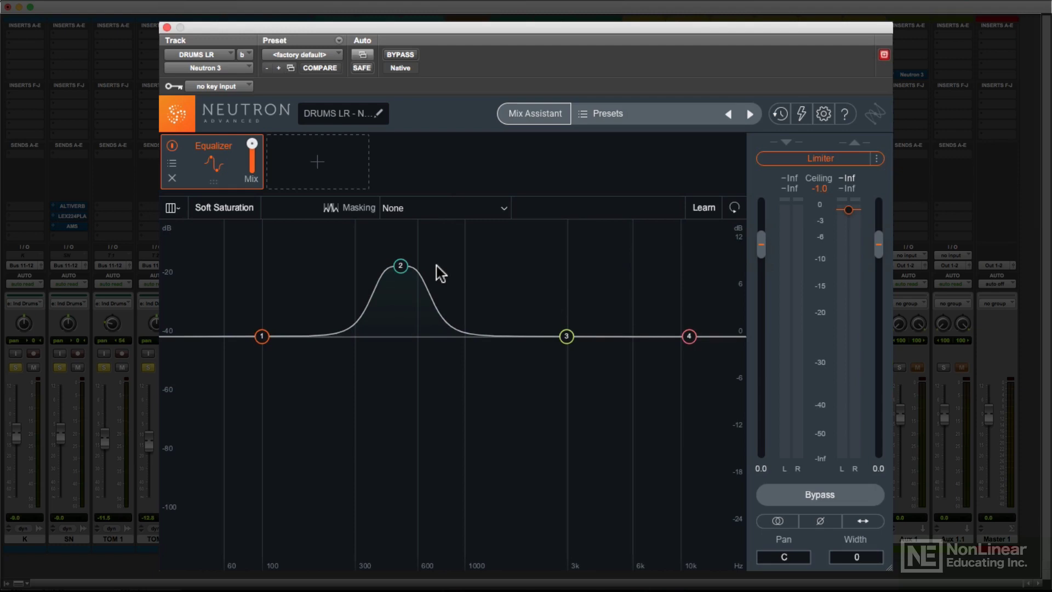
# Step: Set band 2's filter type to Bell > Proportional Q
pyautogui.click(401, 266)
pyautogui.click(569, 235)
pyautogui.moveTo(537, 257)
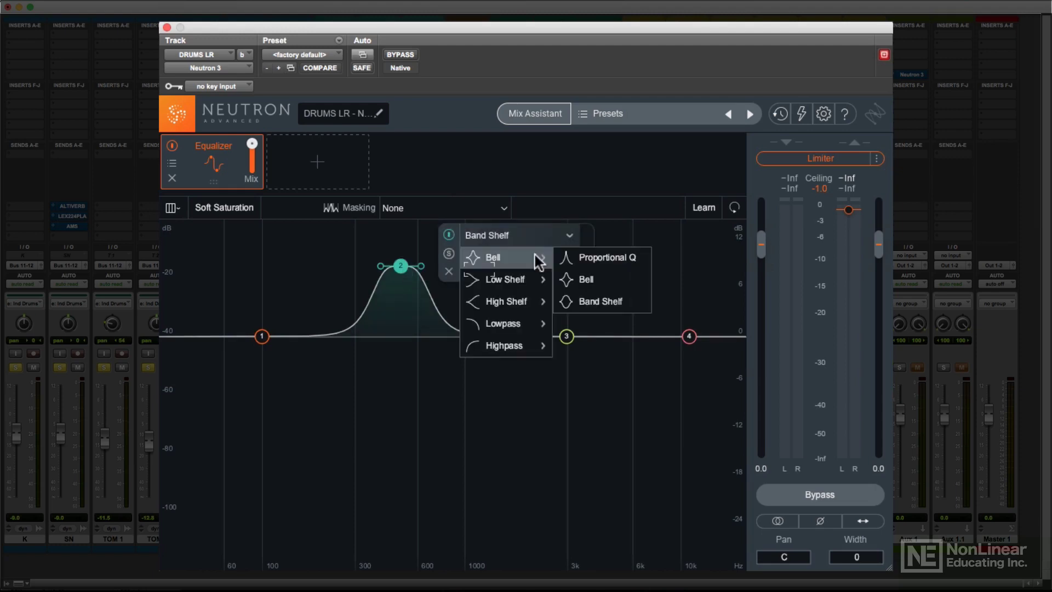
pyautogui.click(590, 258)
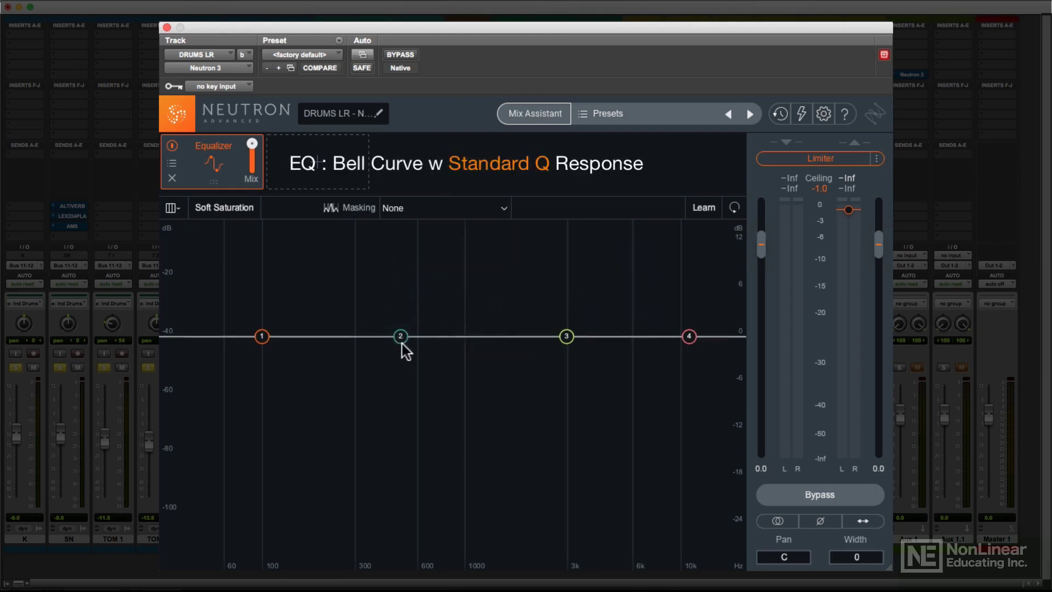
pyautogui.moveTo(401, 335)
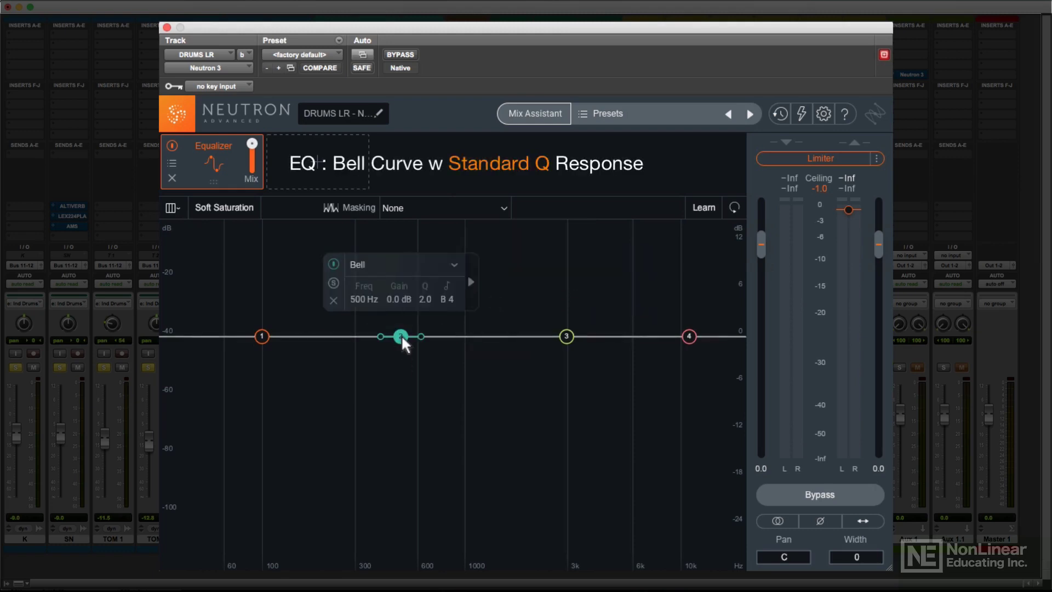
pyautogui.moveTo(401, 335)
pyautogui.mouseDown()
pyautogui.moveTo(403, 222)
pyautogui.moveTo(400, 345)
pyautogui.mouseUp()
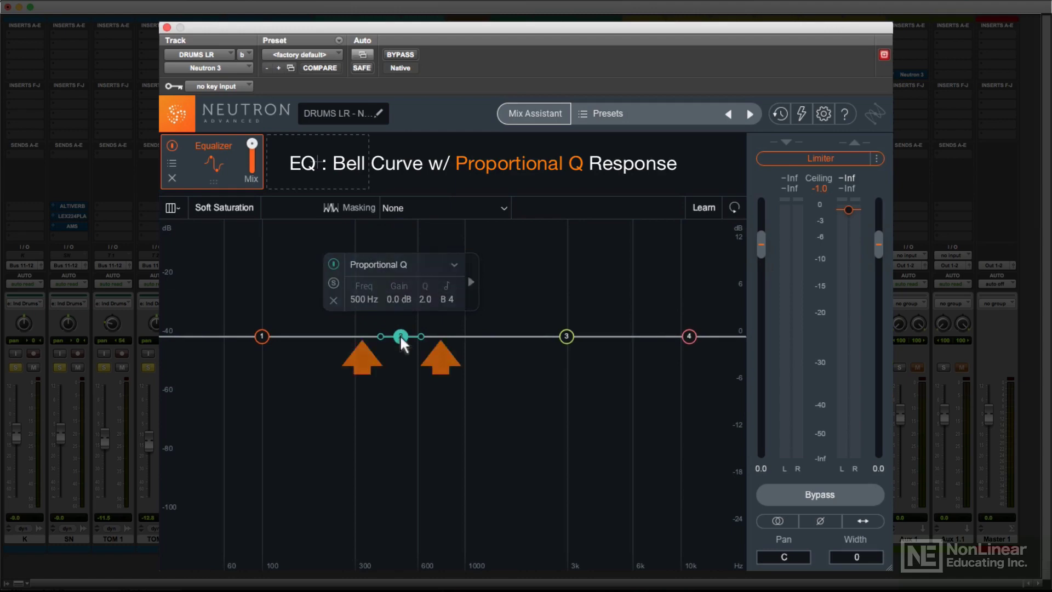
pyautogui.moveTo(401, 336)
pyautogui.mouseDown()
pyautogui.moveTo(409, 220)
pyautogui.moveTo(403, 336)
pyautogui.mouseUp()
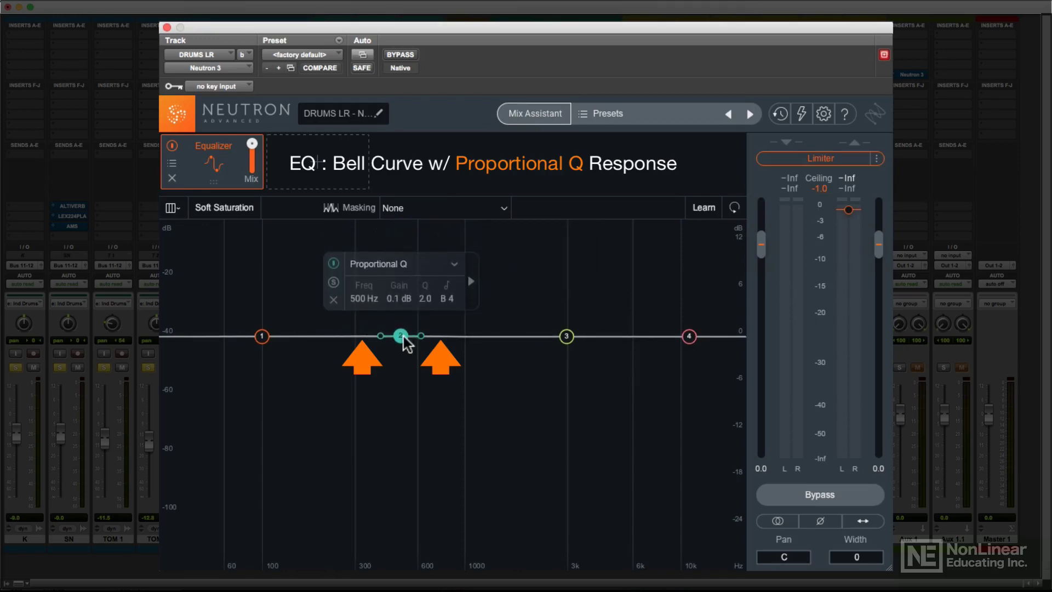
# Step: Raise band 1's low shelf by a few dB and make it a Baxandall Low Shelf
pyautogui.click(262, 336)
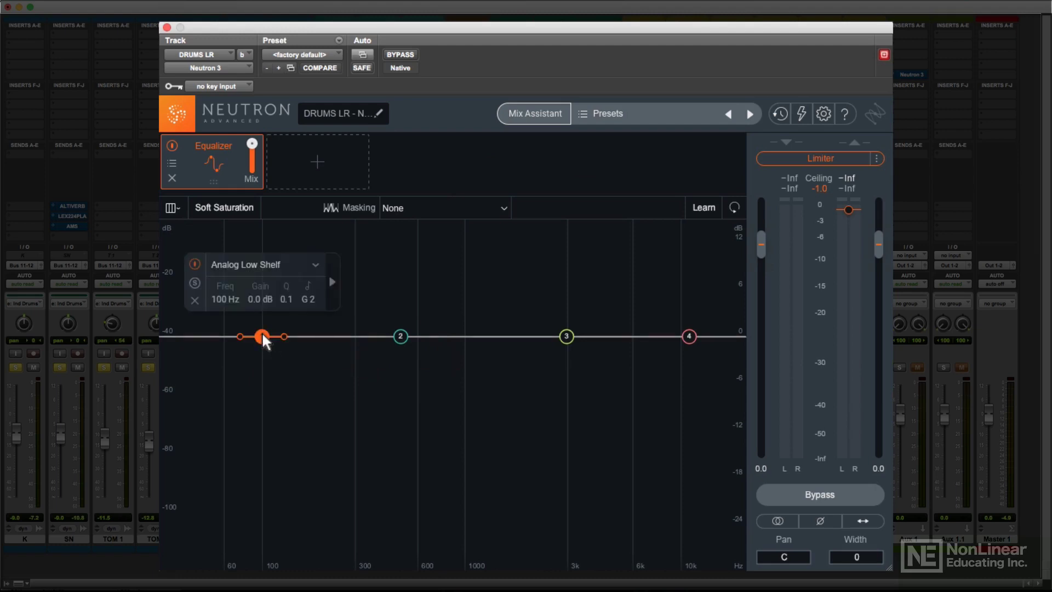
pyautogui.moveTo(263, 336); pyautogui.dragTo(261, 308)
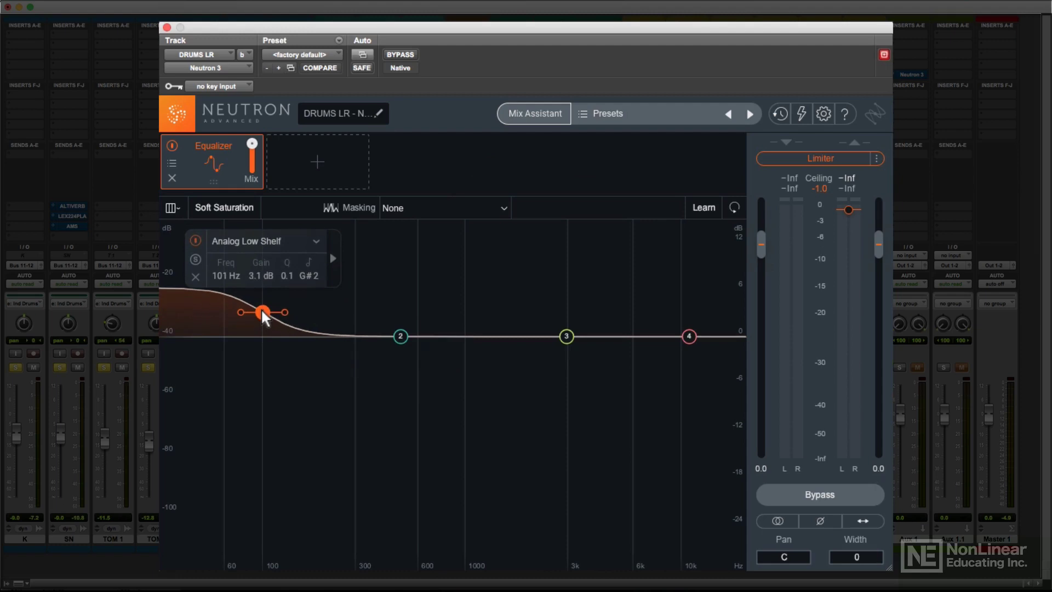
pyautogui.click(316, 241)
pyautogui.moveTo(294, 285)
pyautogui.click(330, 307)
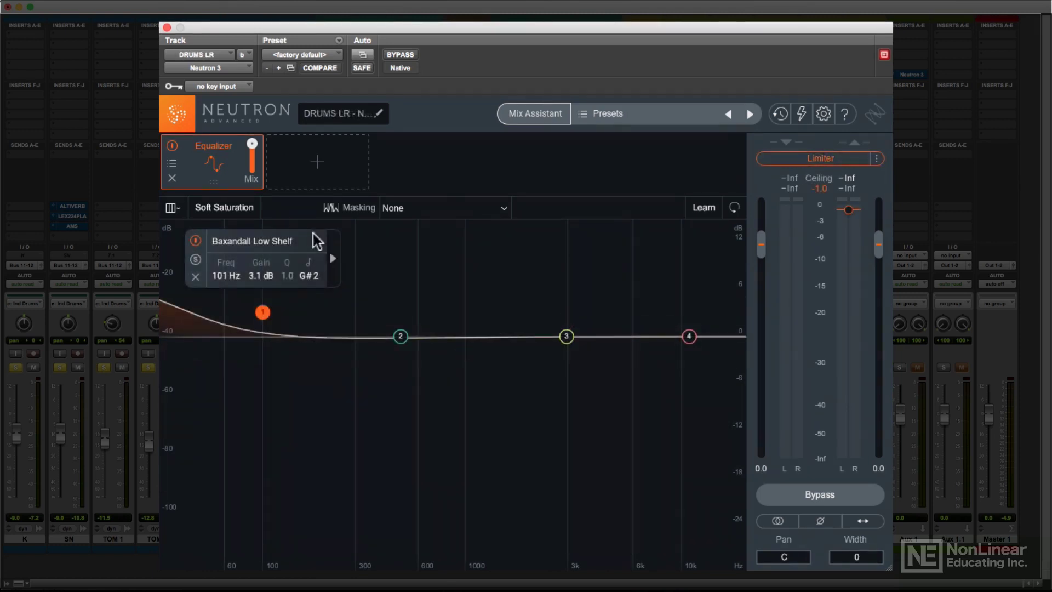
# Step: Switch band 1 to a Vintage Low Shelf, then compare bypassed and active during playback
pyautogui.click(313, 241)
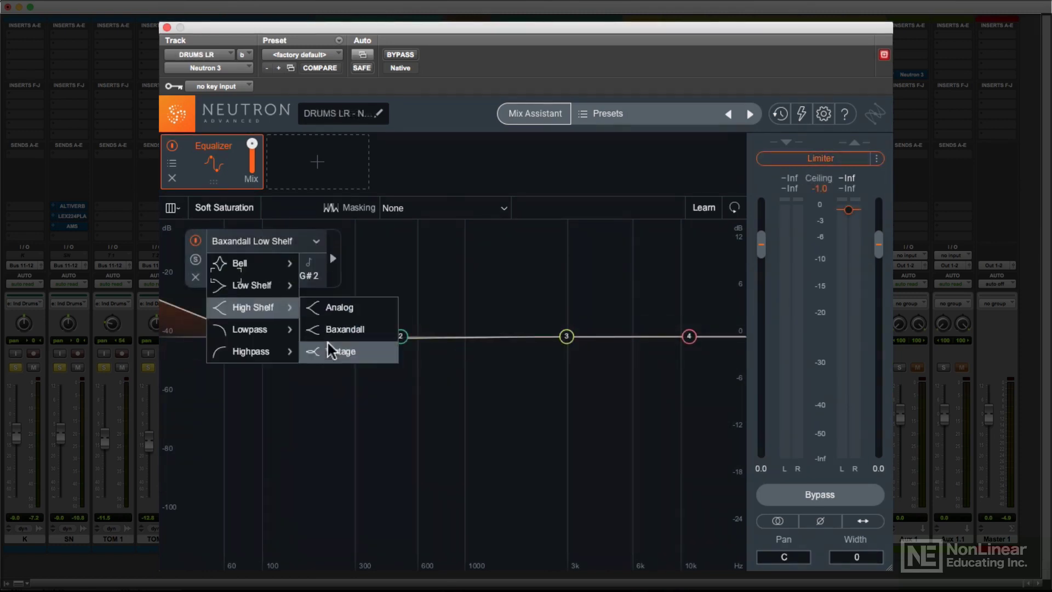
pyautogui.click(330, 341)
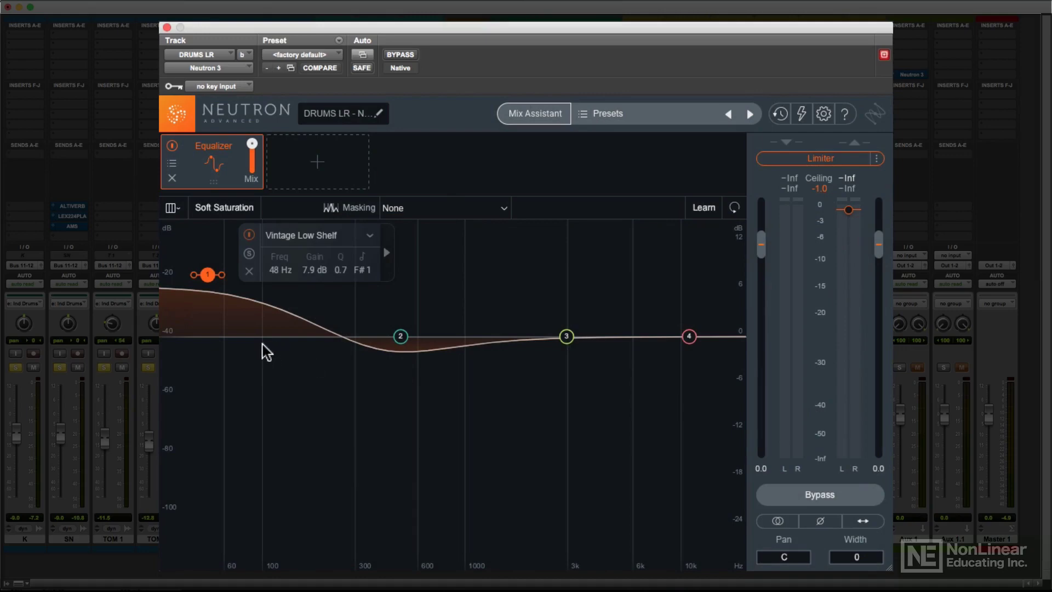
pyautogui.press('space')
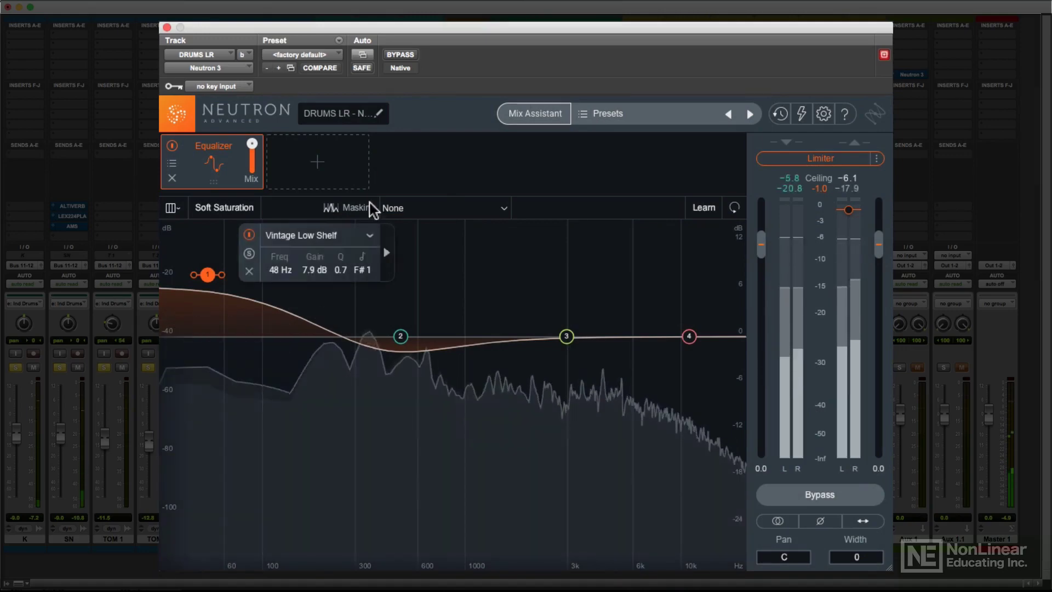
pyautogui.click(408, 56)
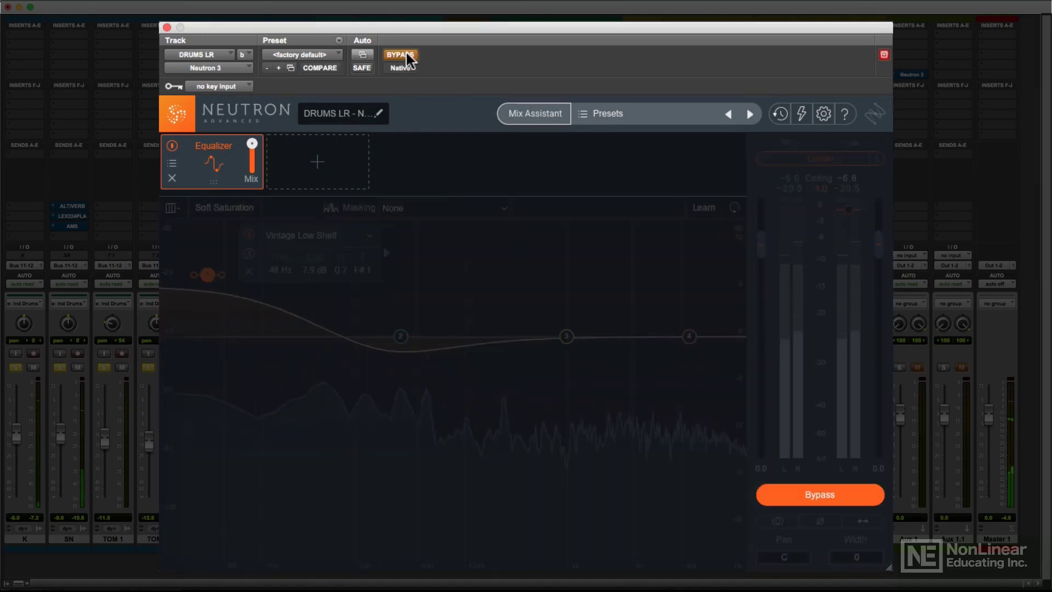
pyautogui.click(410, 57)
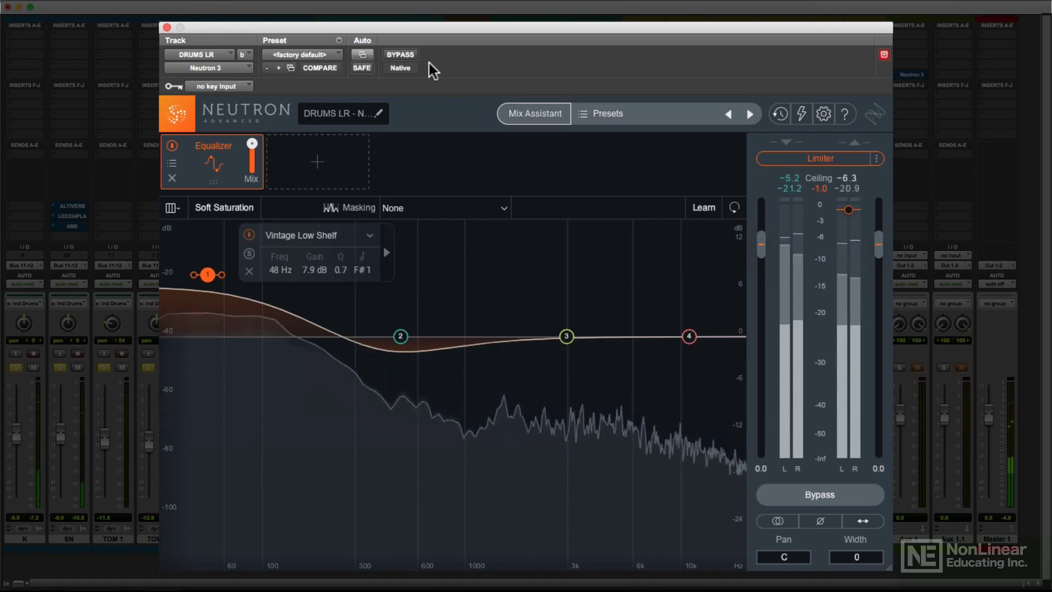
# Step: Reset band 1 and make it a Flat Highpass with a steeper slope
pyautogui.press('space')
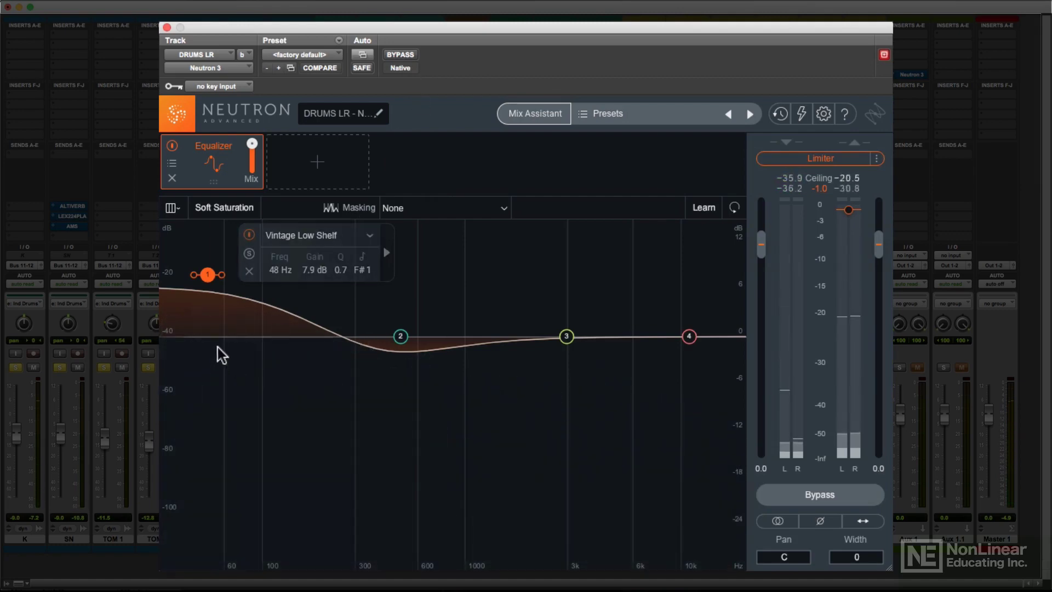
pyautogui.doubleClick(222, 355)
pyautogui.click(315, 266)
pyautogui.moveTo(271, 371)
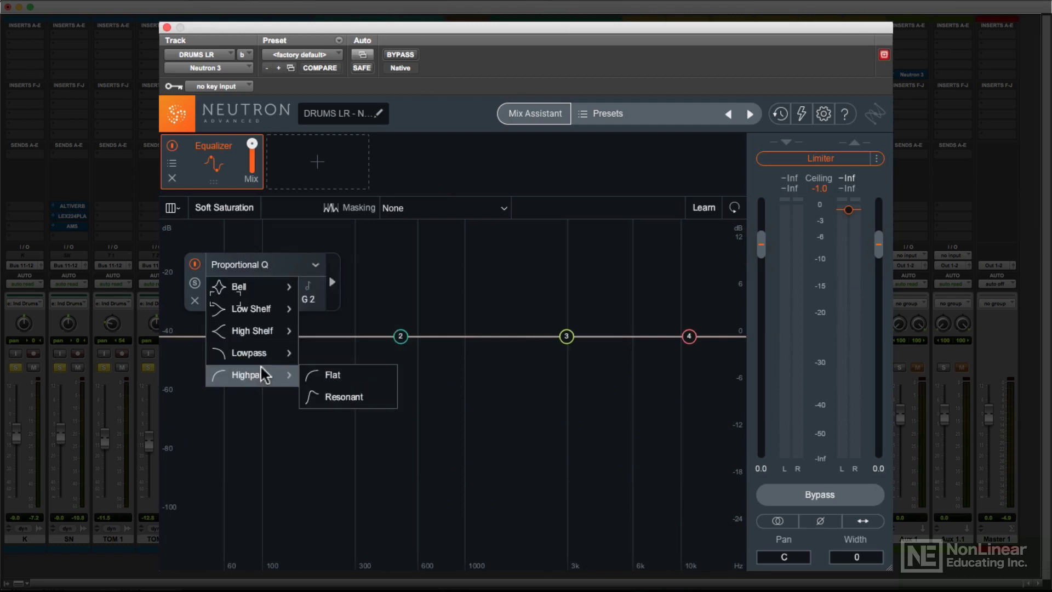
pyautogui.click(330, 372)
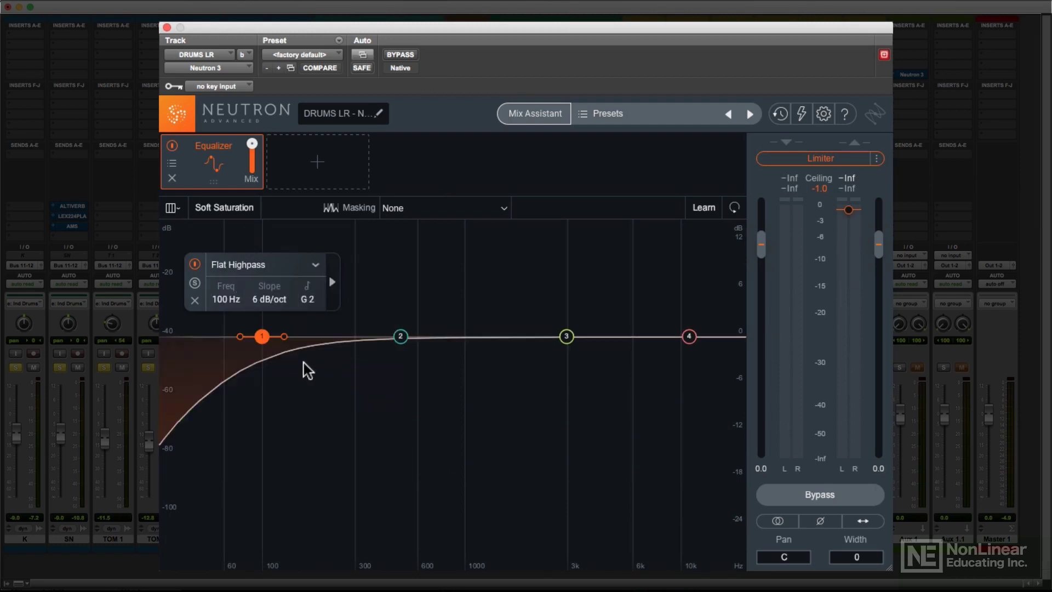
pyautogui.moveTo(288, 335); pyautogui.dragTo(284, 364)
# Step: Change band 1 to a Resonant Highpass at 100 Hz with Q 1.0
pyautogui.click(314, 266)
pyautogui.moveTo(265, 372)
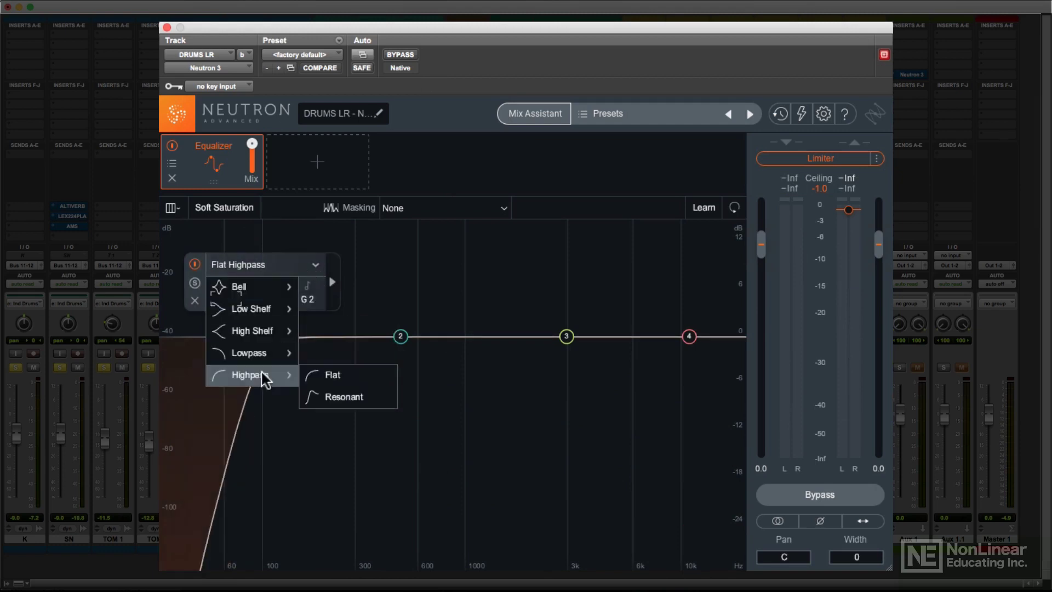
pyautogui.click(315, 392)
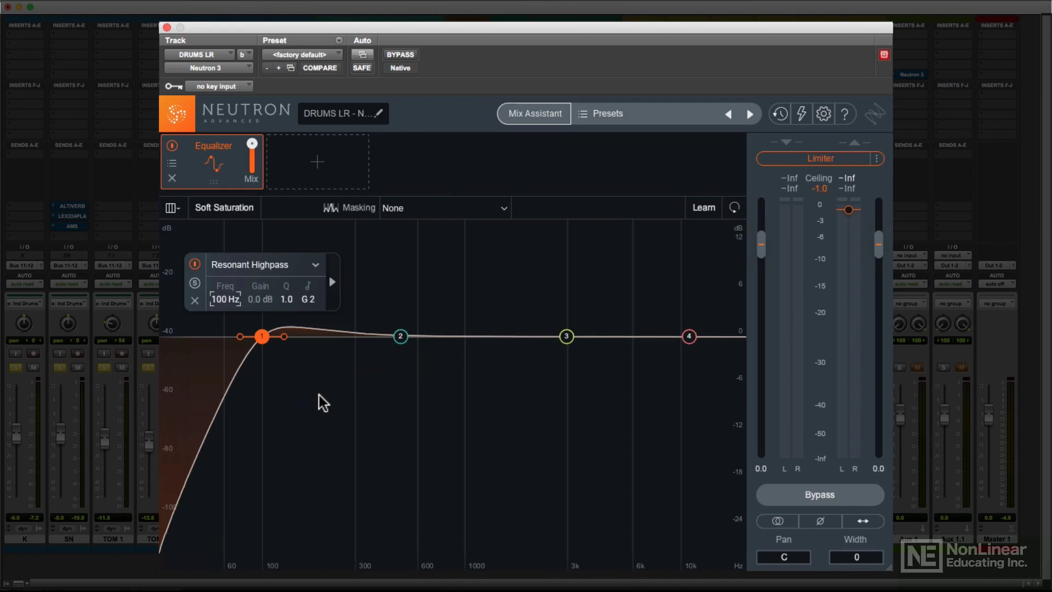
pyautogui.moveTo(282, 336); pyautogui.dragTo(281, 336)
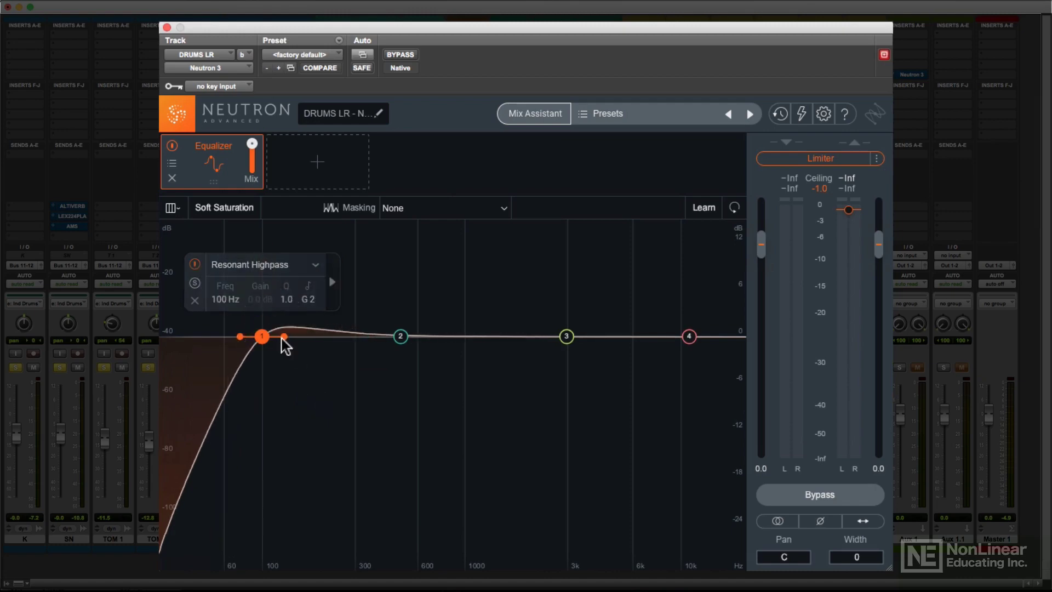
# Step: During playback, switch the frequency axis to Linear, then Piano Roll, then back to Hz
pyautogui.press('space')
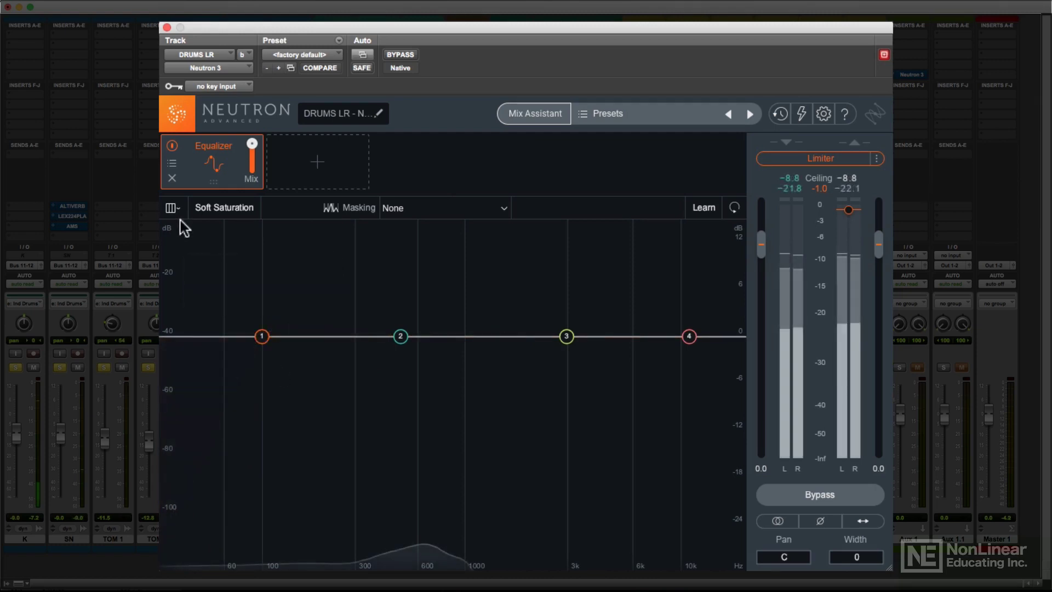
pyautogui.click(172, 208)
pyautogui.click(188, 220)
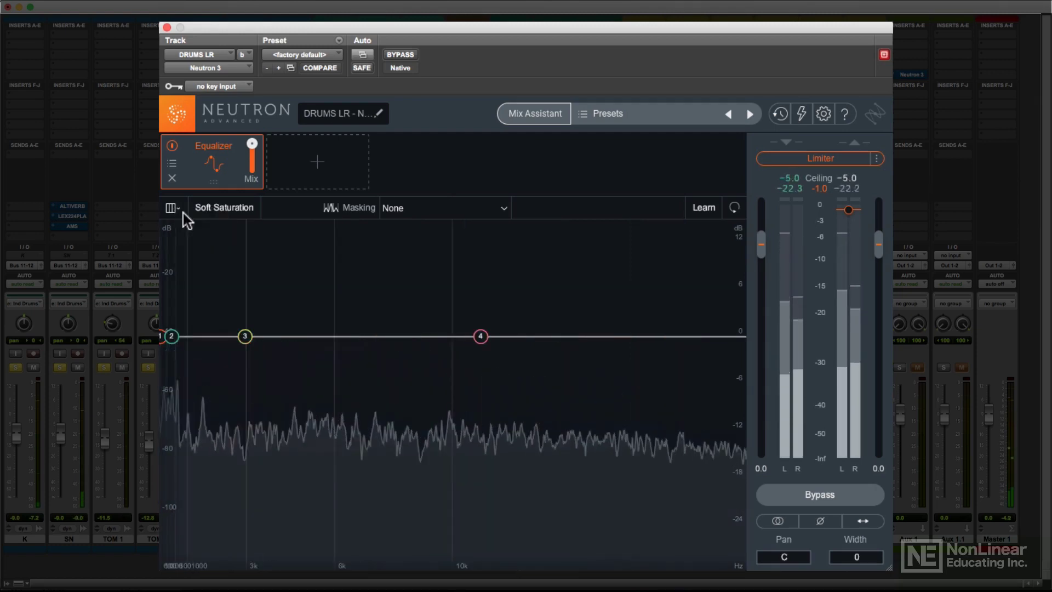
pyautogui.click(174, 209)
pyautogui.click(195, 288)
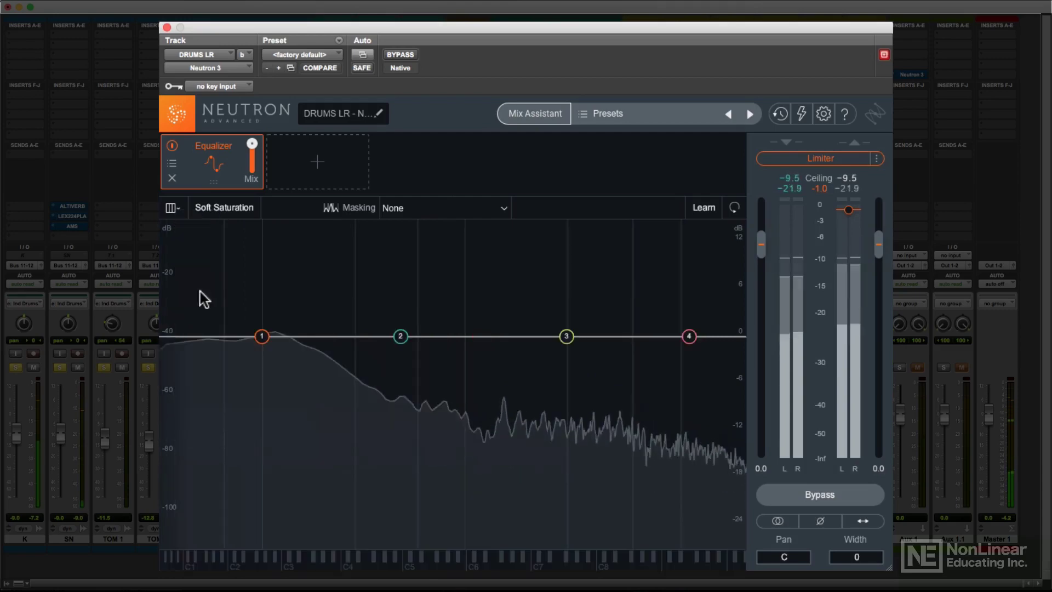
pyautogui.click(172, 207)
pyautogui.click(185, 248)
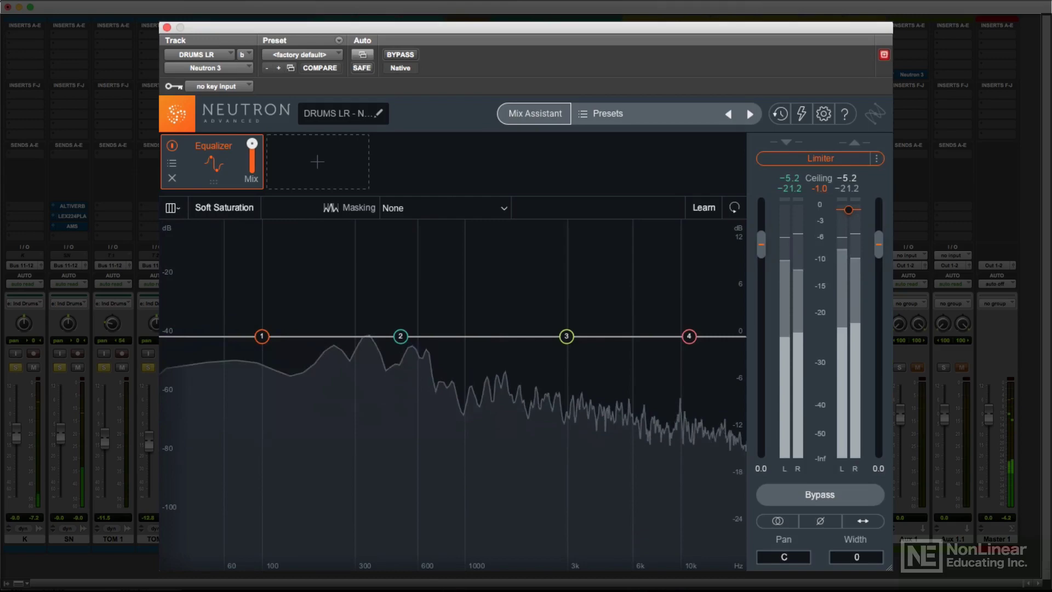
pyautogui.press('space')
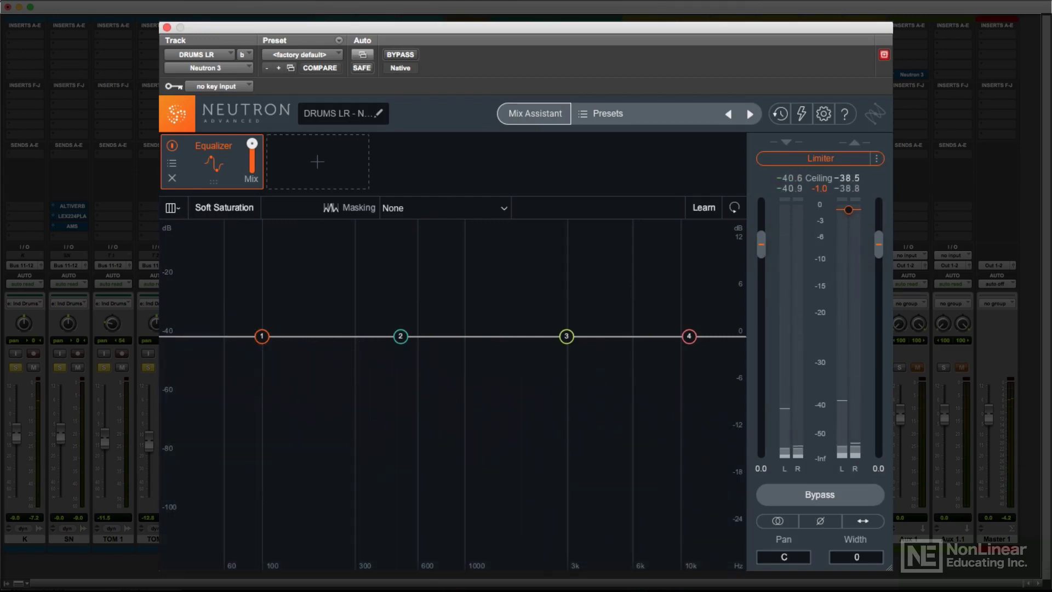
# Step: In the plugin options, turn Soft Saturation on and then off again
pyautogui.click(822, 112)
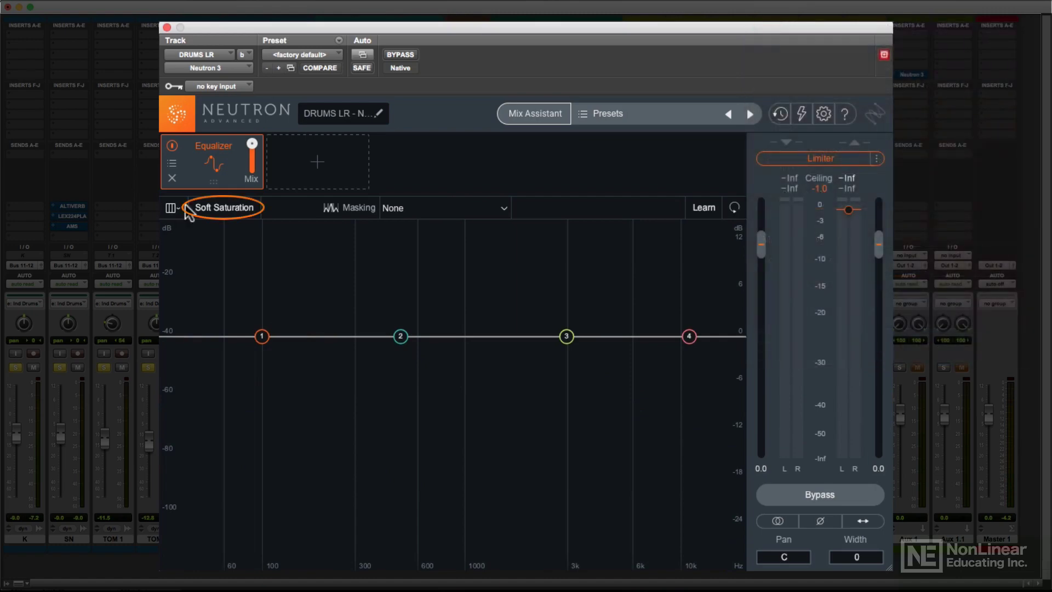
pyautogui.click(239, 210)
pyautogui.click(242, 210)
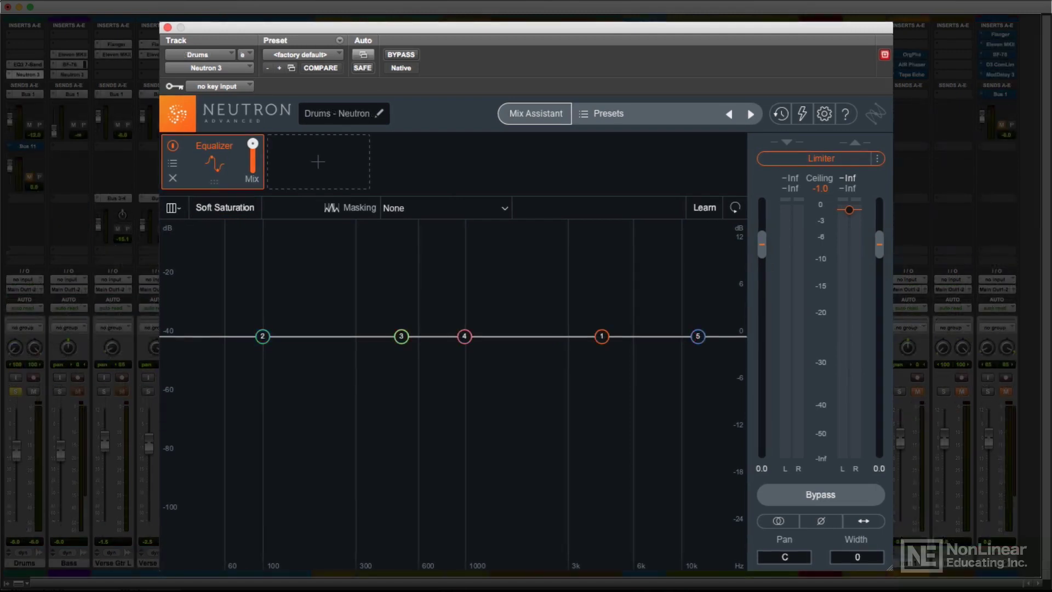
# Step: Make band 1 at 4363 Hz a dynamic band in Down mode with threshold -49.1 dB
pyautogui.click(601, 353)
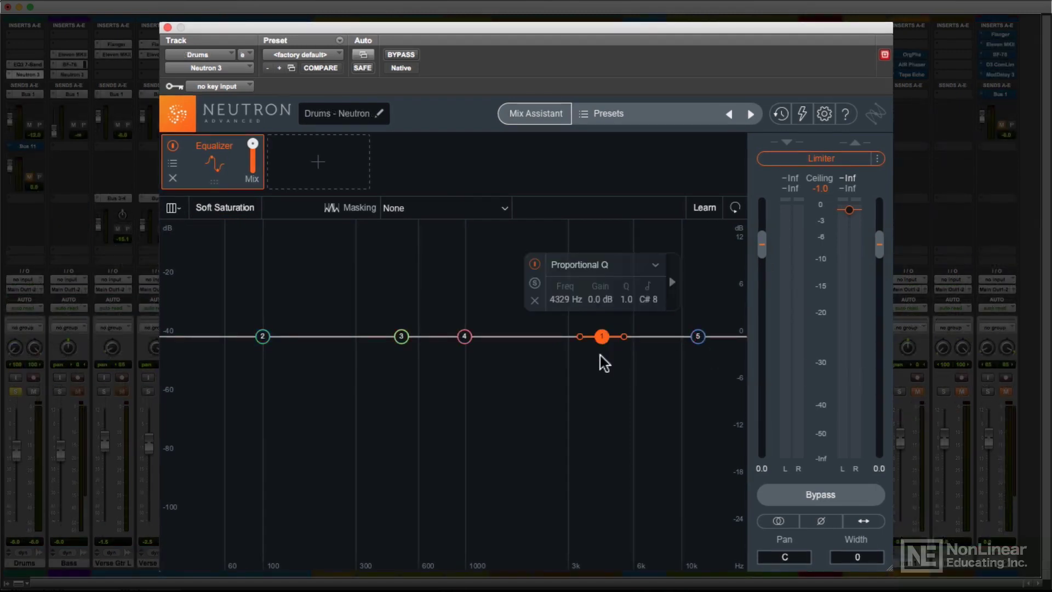
pyautogui.click(671, 282)
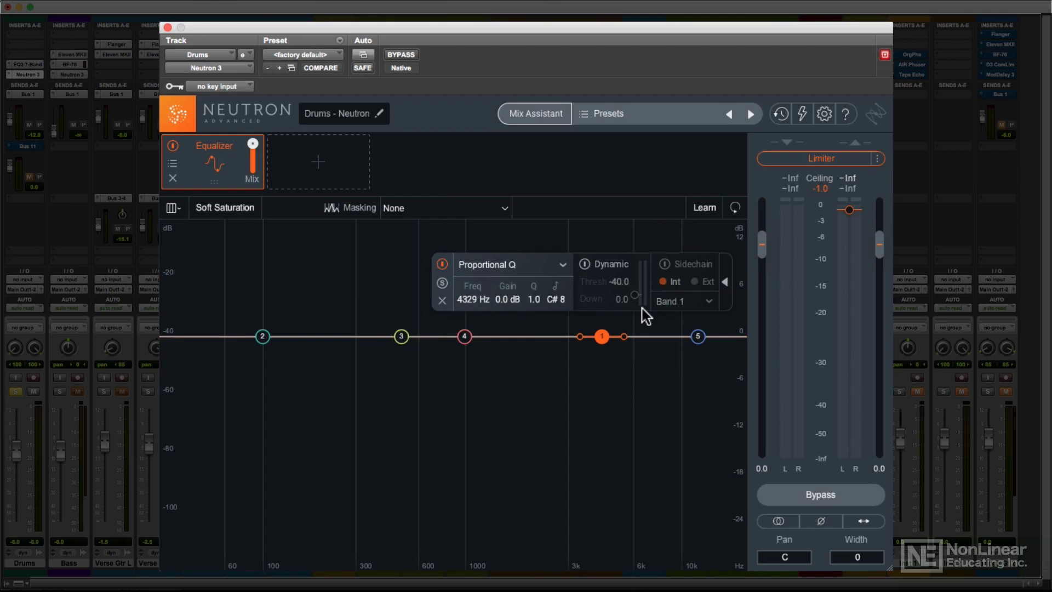
pyautogui.click(584, 263)
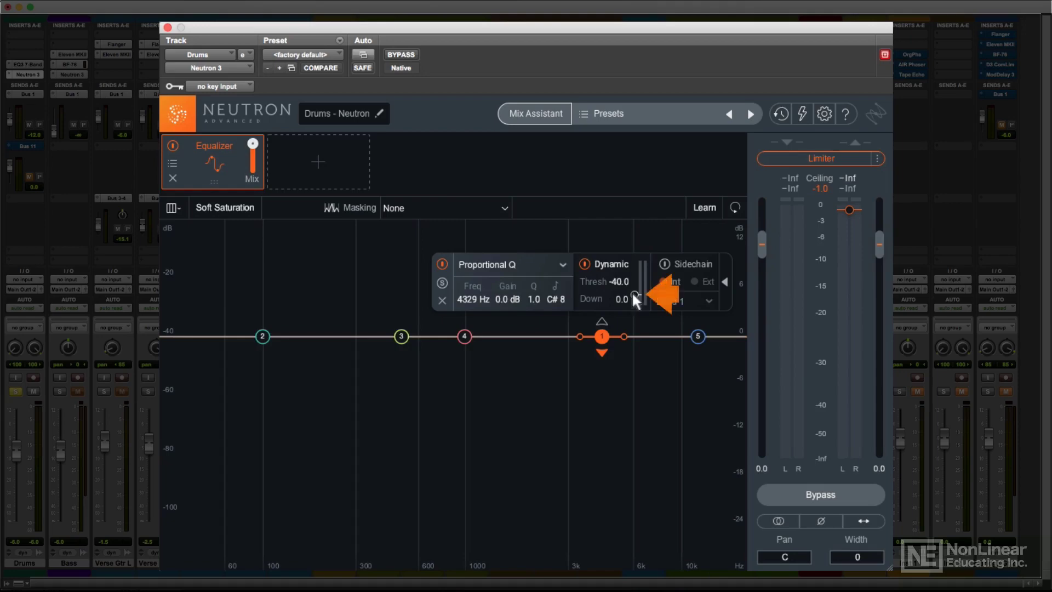
pyautogui.moveTo(633, 292); pyautogui.dragTo(634, 297)
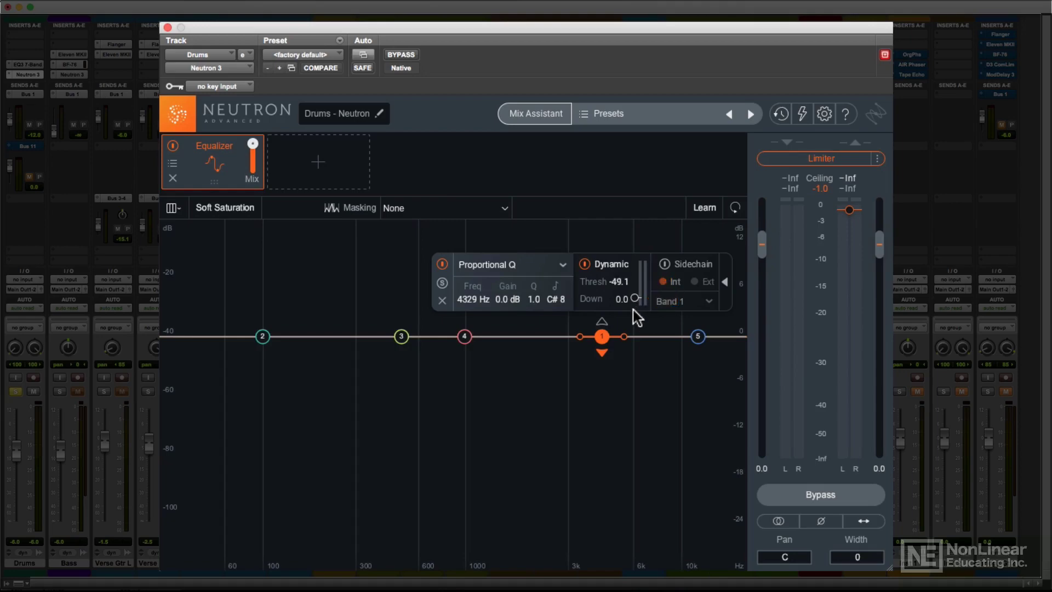
pyautogui.keyDown('alt'); pyautogui.click(635, 297); pyautogui.keyUp('alt')
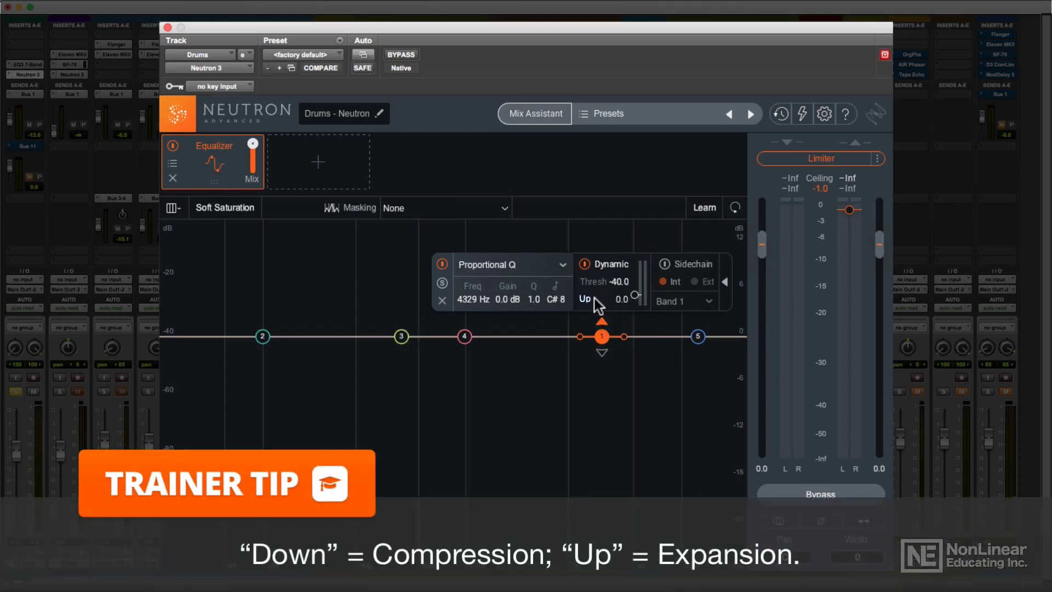
pyautogui.click(602, 350)
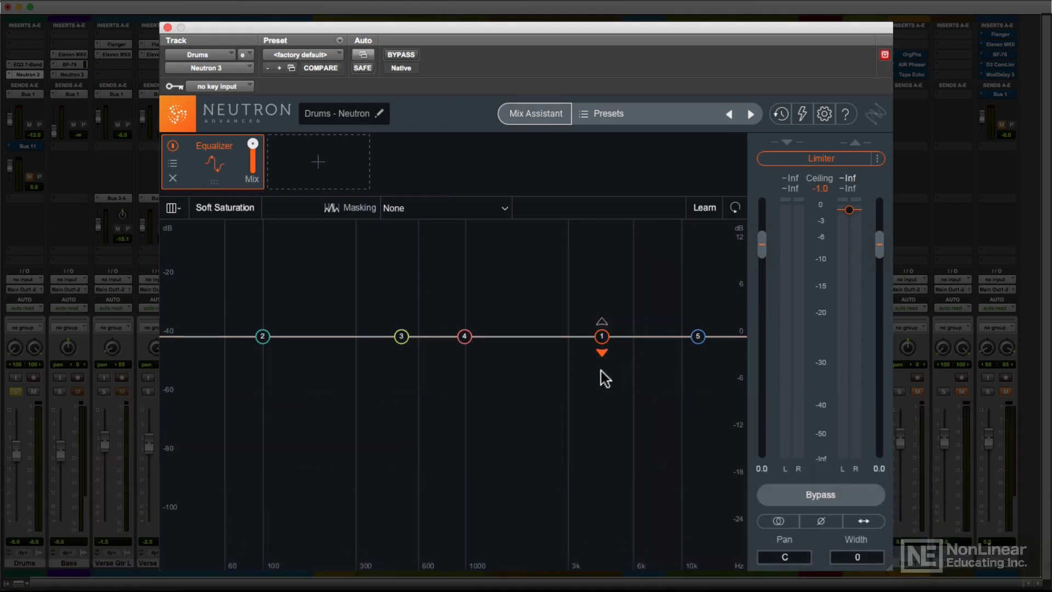
pyautogui.moveTo(601, 336)
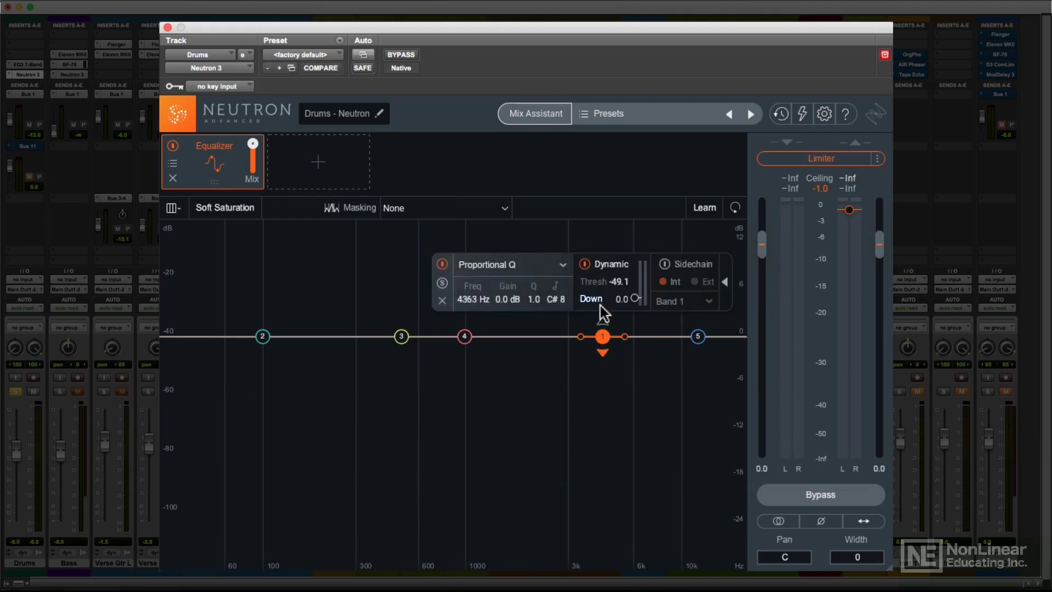
# Step: Cut band 1 to -8.5 dB at 4363 Hz, turn off its dynamics, and play the drums
pyautogui.moveTo(602, 337); pyautogui.dragTo(592, 404)
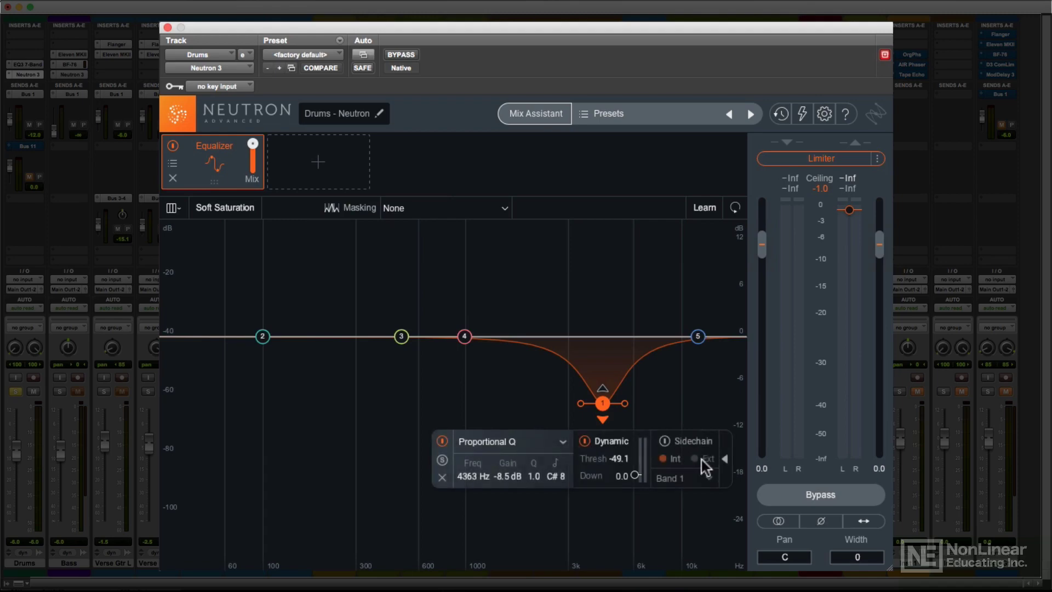
pyautogui.click(584, 441)
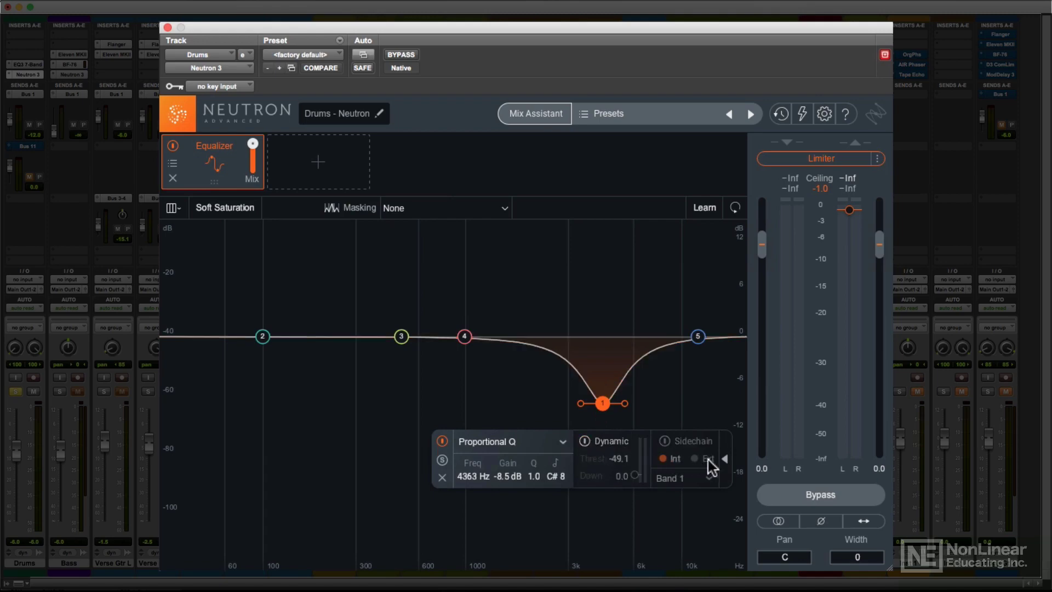
pyautogui.click(724, 459)
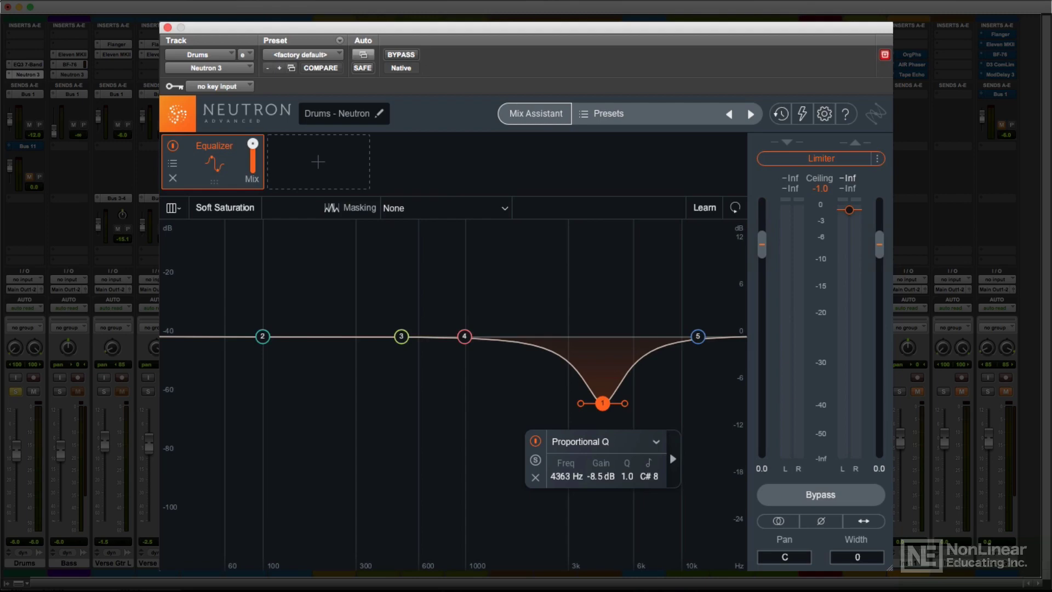
pyautogui.press('space')
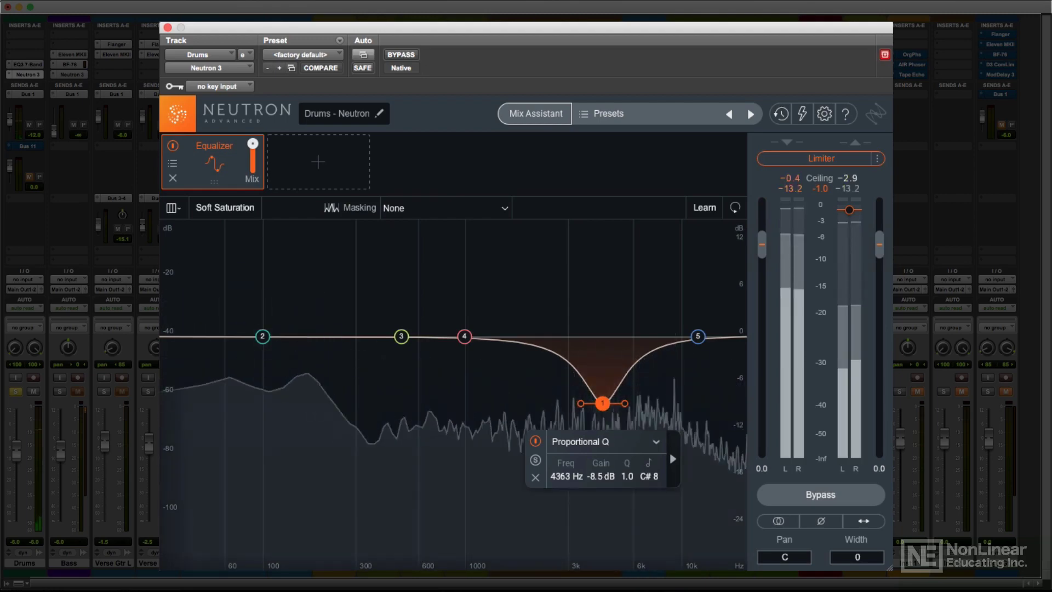
# Step: Bypass and restore the -8.5 dB band 1 cut, stop playback, and re-enable its dynamics
pyautogui.click(536, 441)
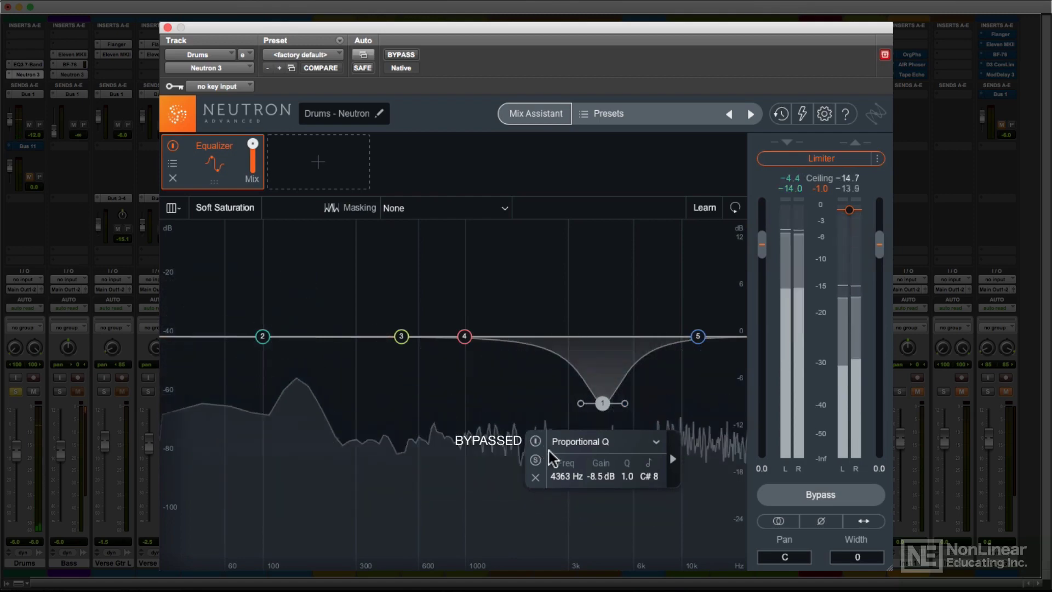
pyautogui.click(538, 439)
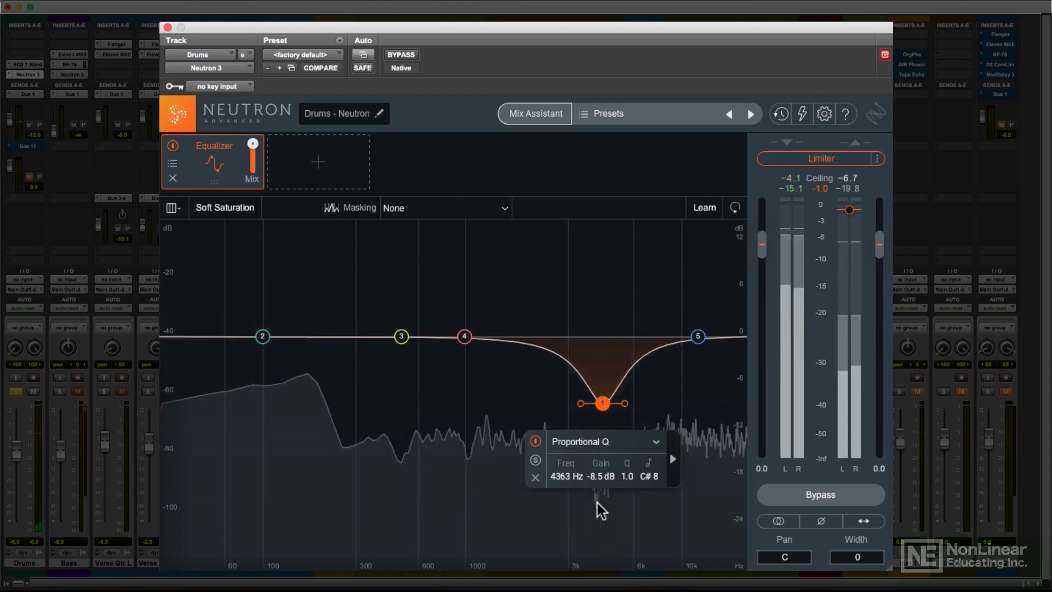
pyautogui.press('space')
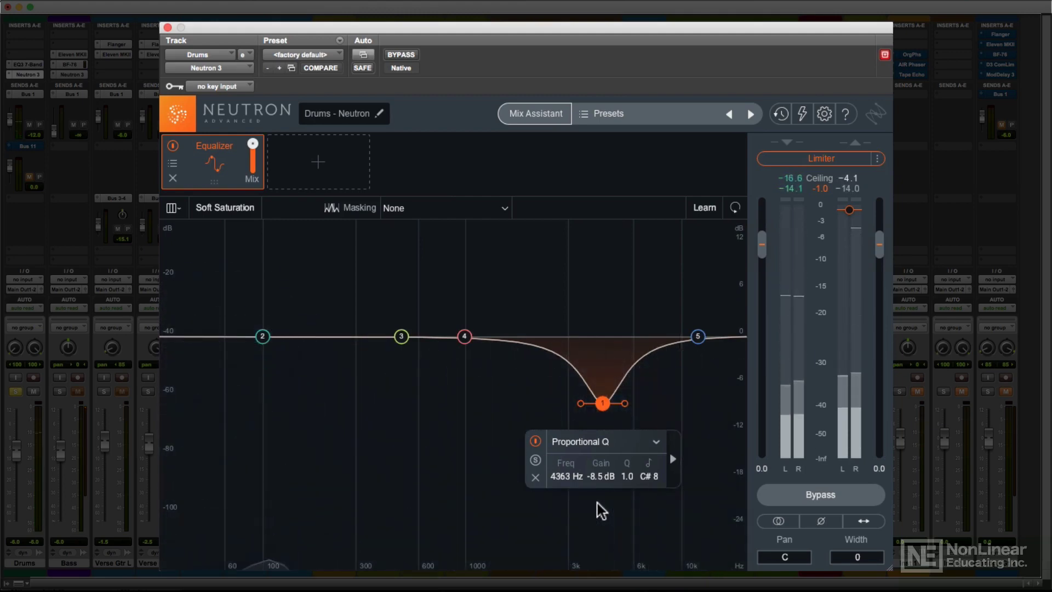
pyautogui.click(673, 461)
pyautogui.click(585, 441)
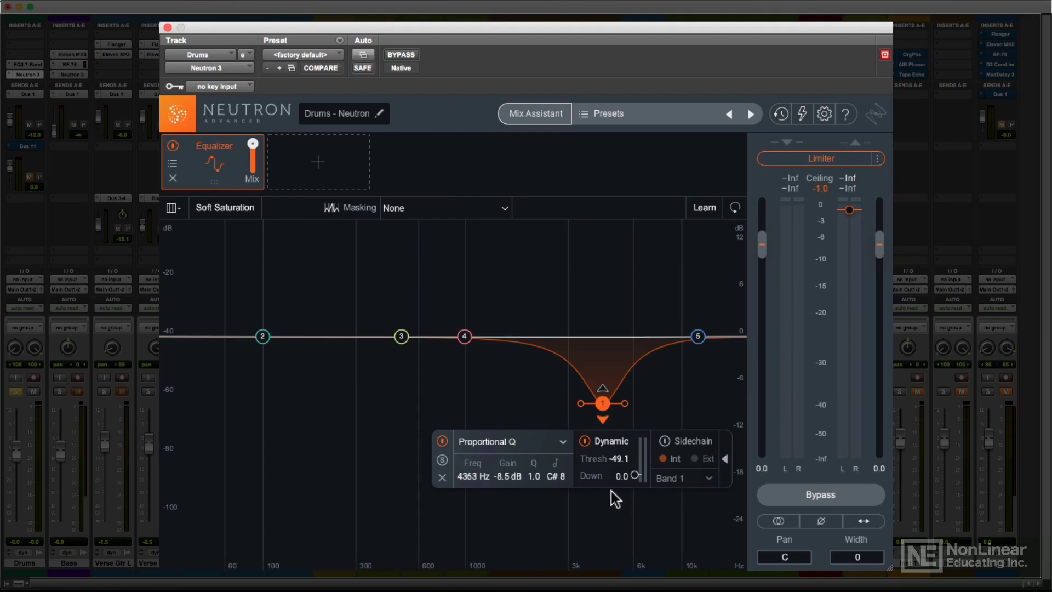
pyautogui.press('space')
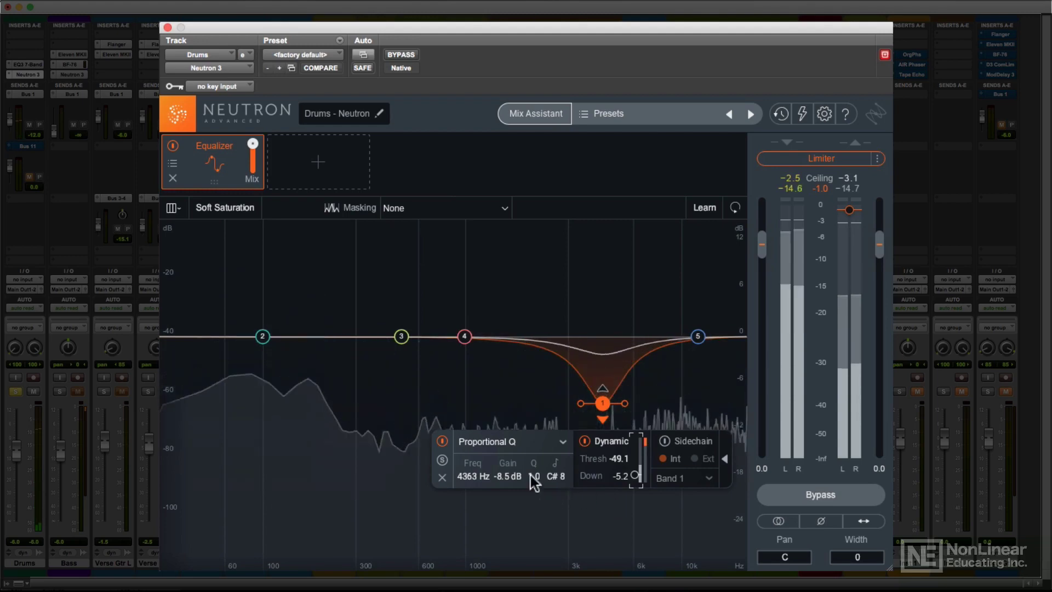
pyautogui.click(442, 440)
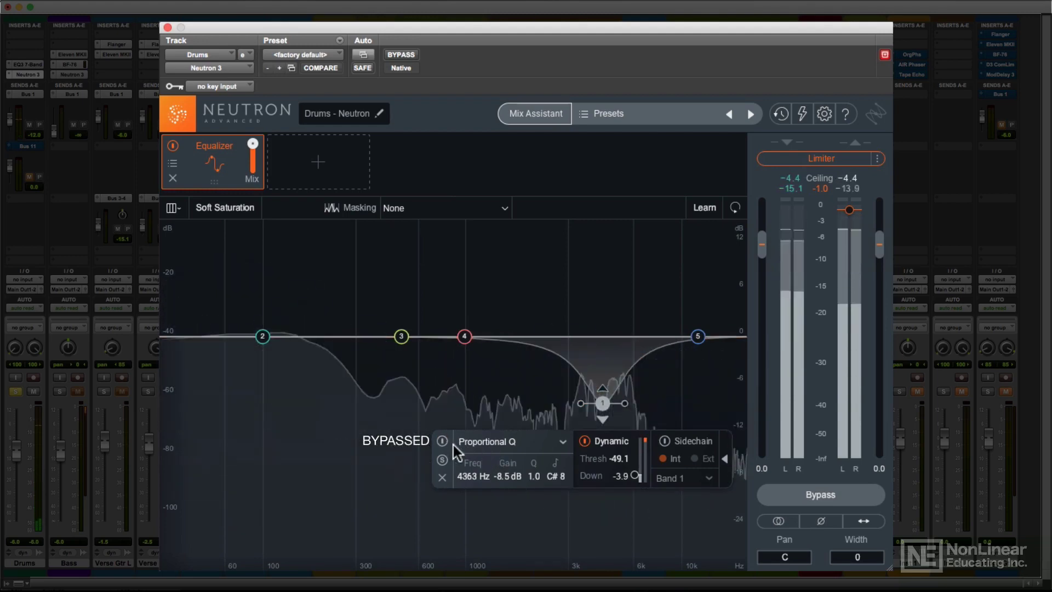
pyautogui.click(442, 440)
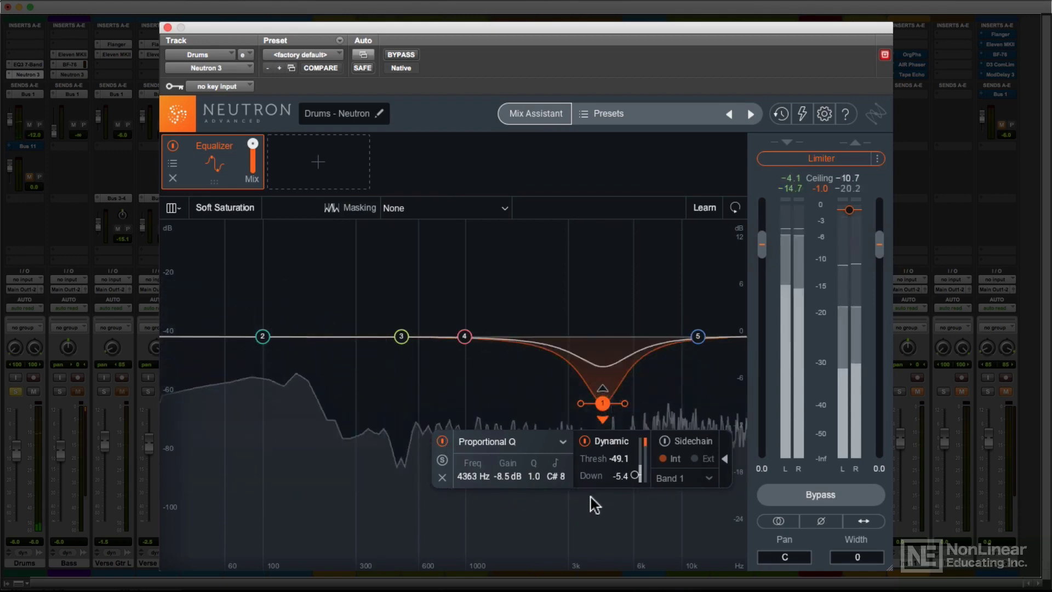
pyautogui.press('space')
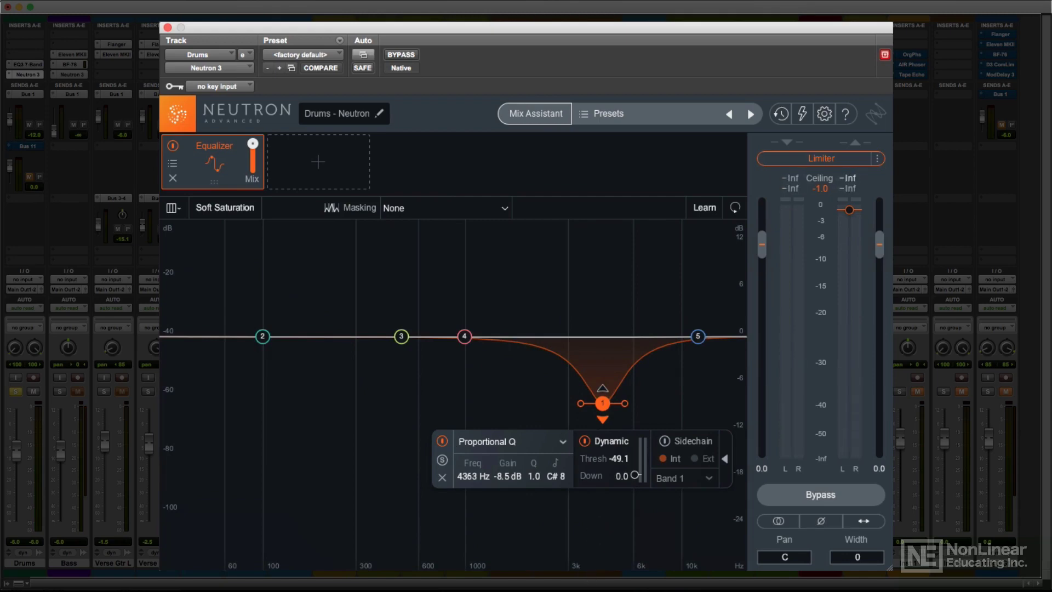
# Step: Switch on band 1's sidechain, keeping the internal Band 1 key source
pyautogui.click(685, 450)
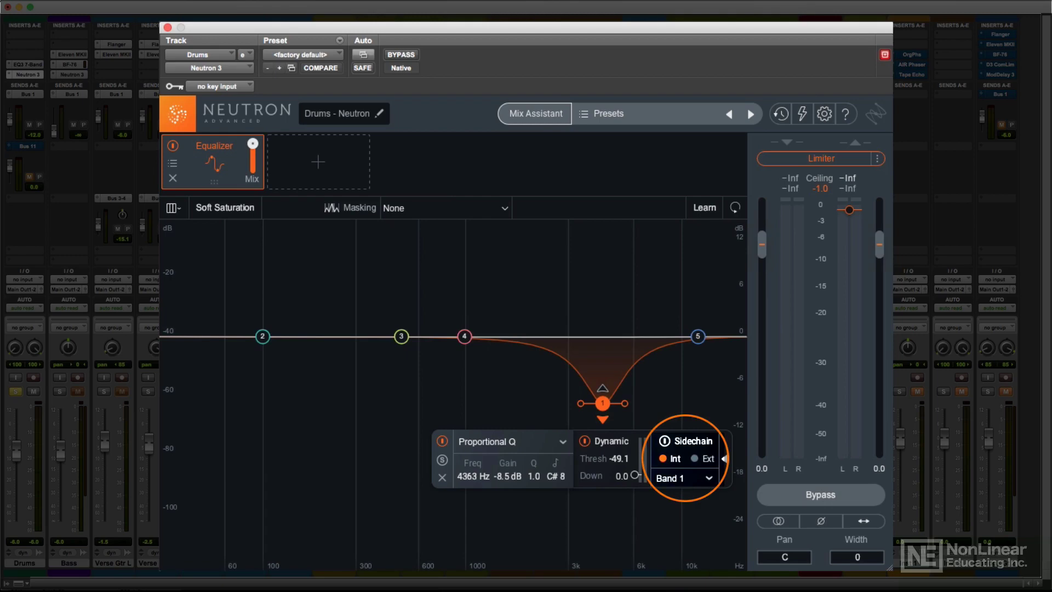